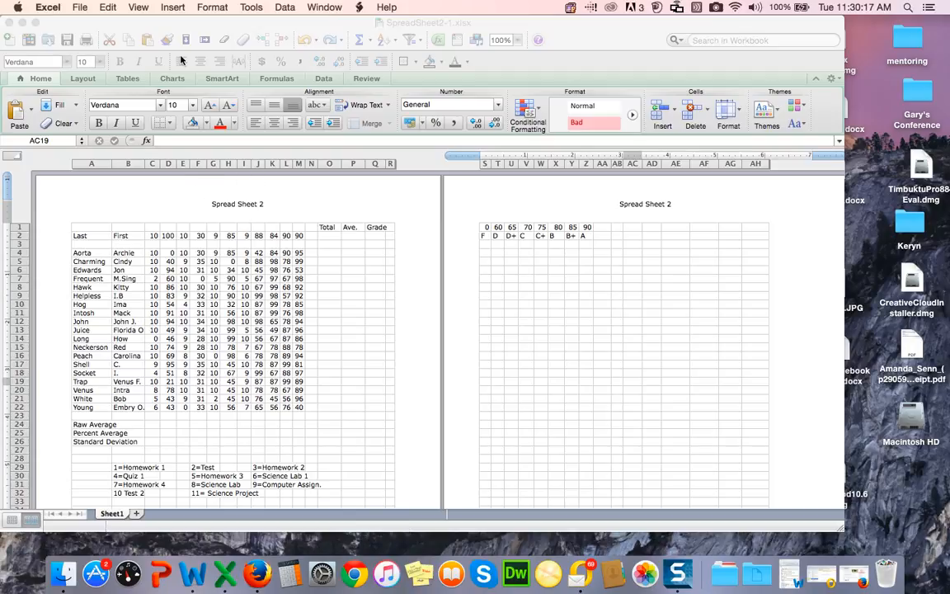
Step: Open the page setup header settings and review the custom header, closing without changes
click(138, 8)
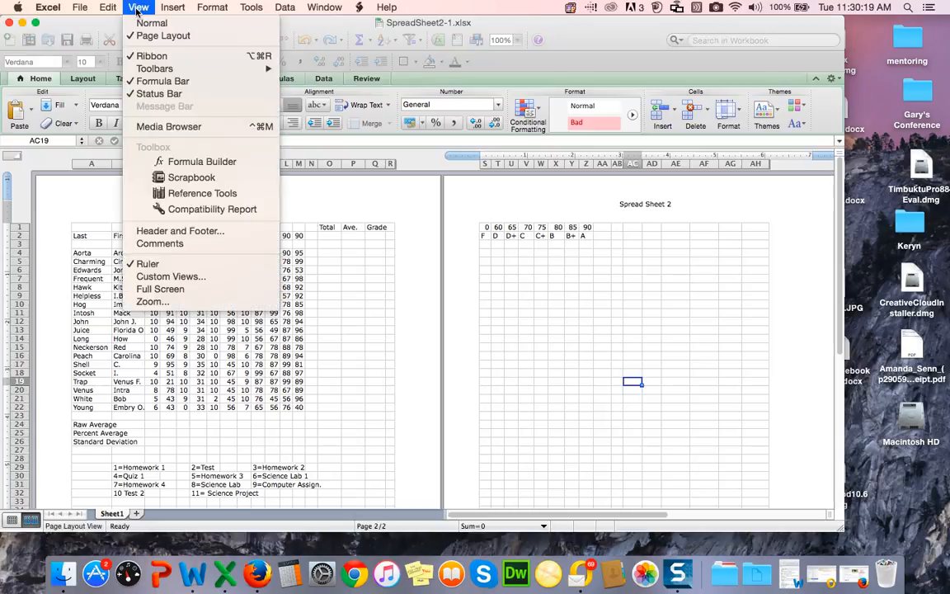
click(177, 231)
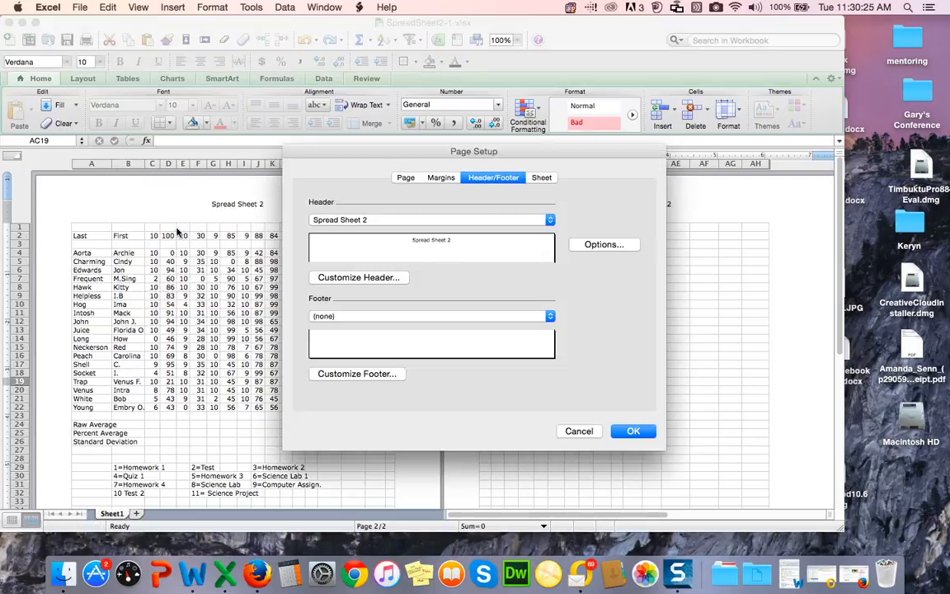
click(340, 281)
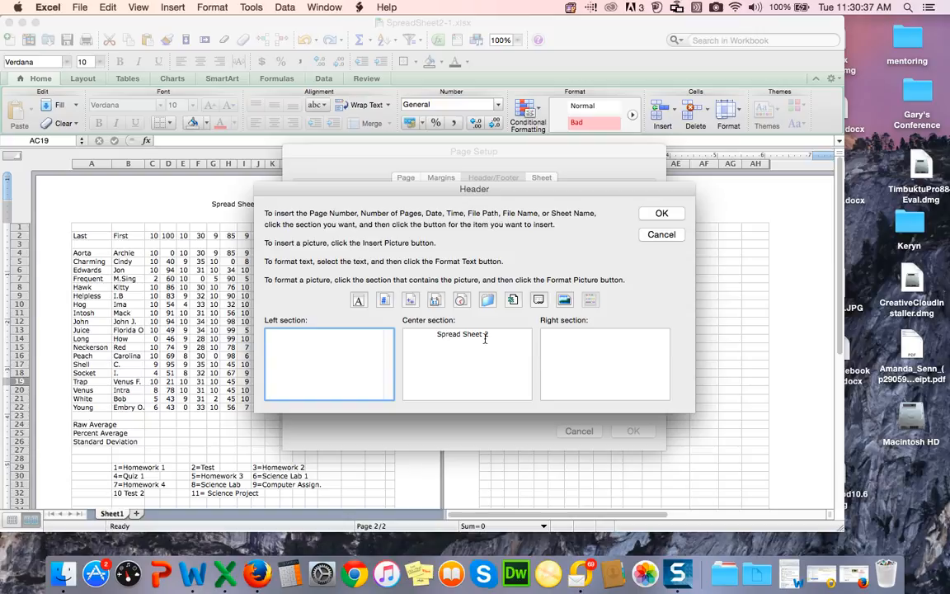
click(663, 214)
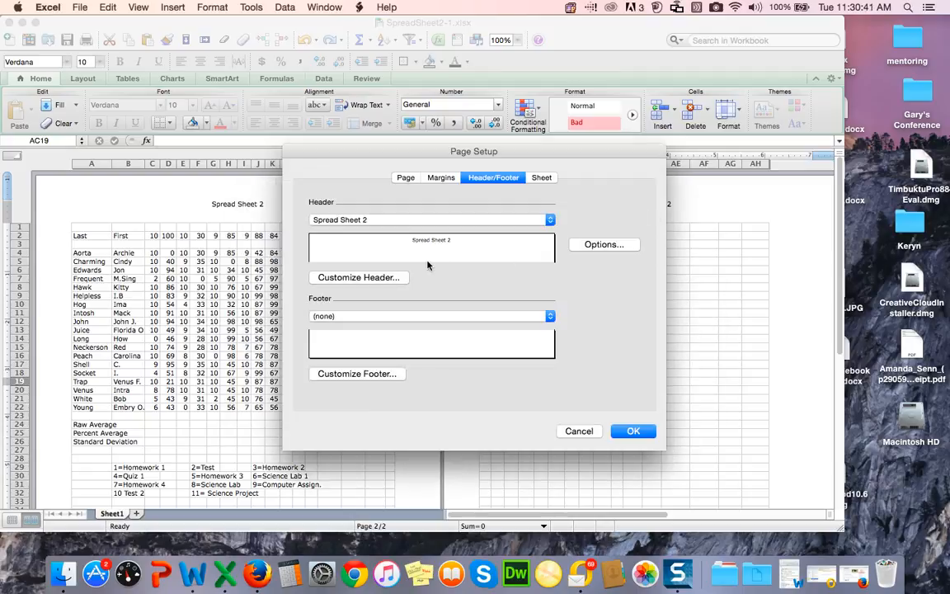
click(633, 434)
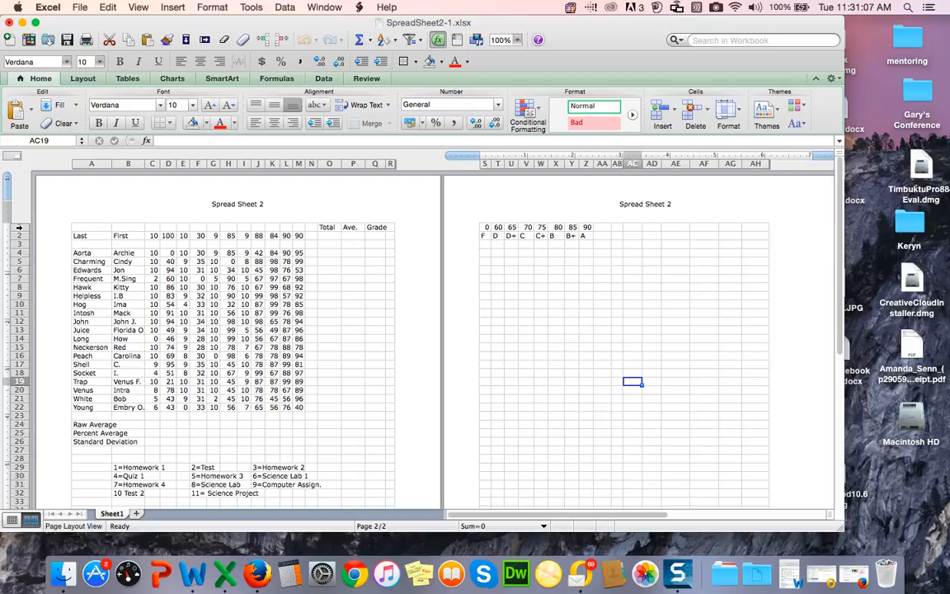
Step: Insert a new blank row above the first row of the sheet
click(19, 228)
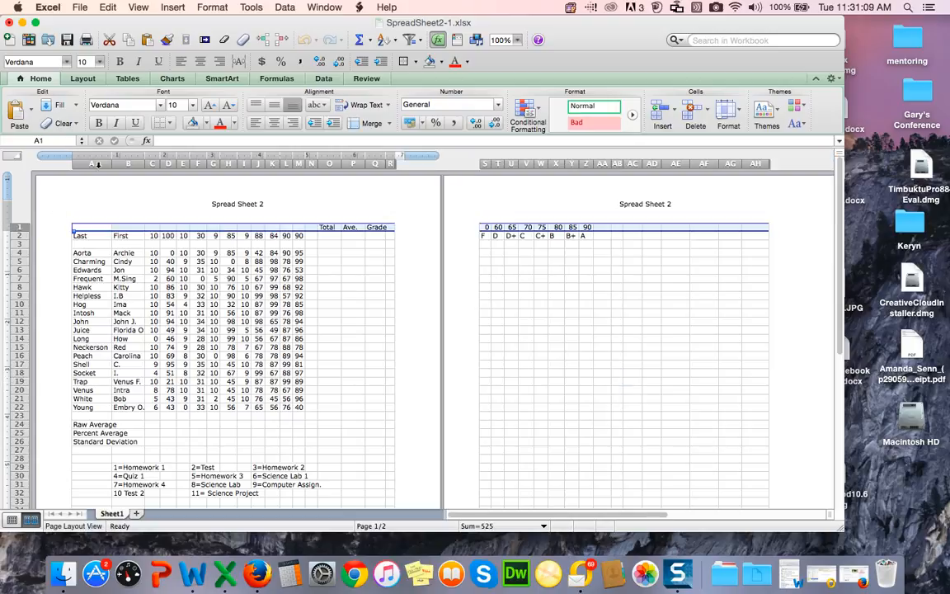
click(172, 9)
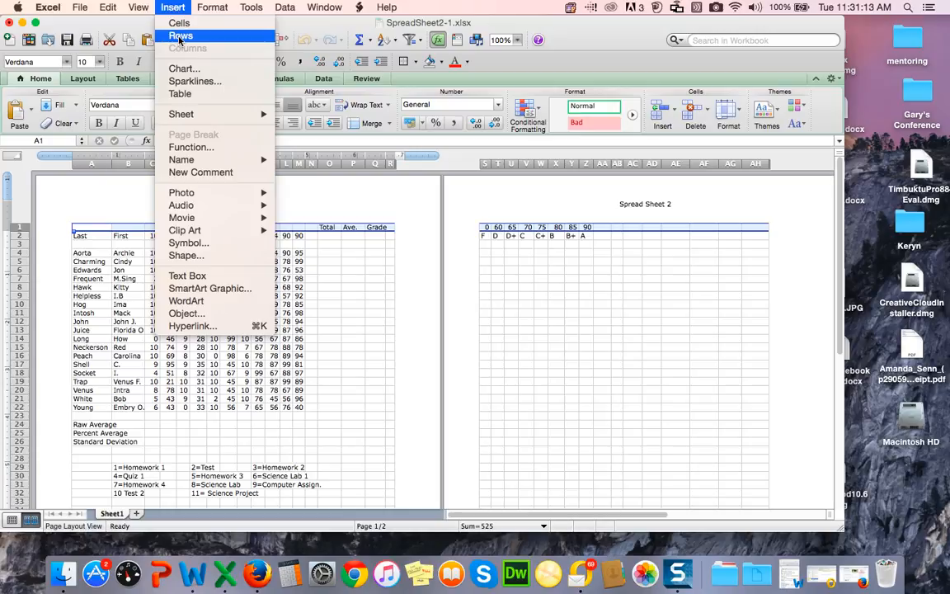
click(180, 37)
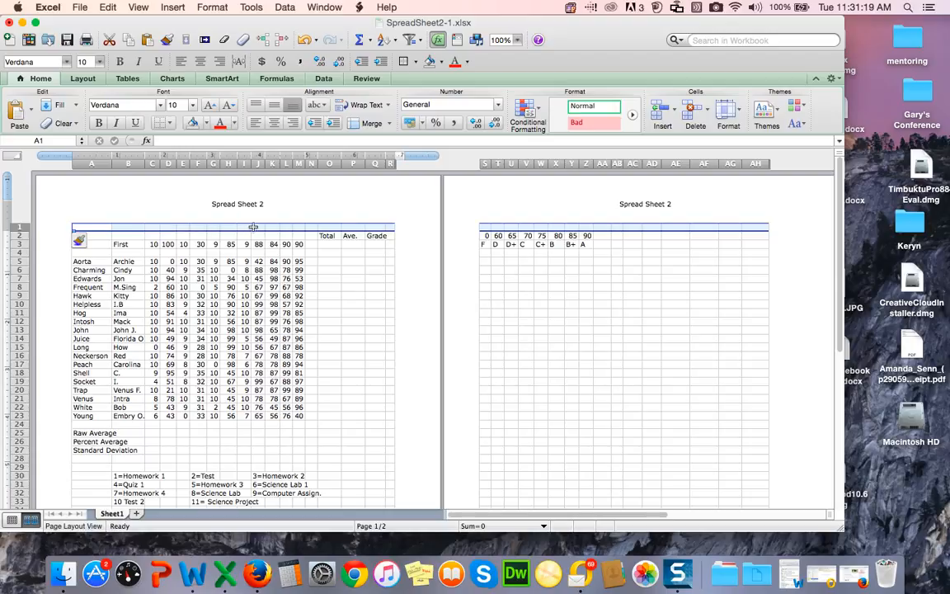
Step: Merge cells D1 through K1 in the new top row
scroll(198, 224, right, 3)
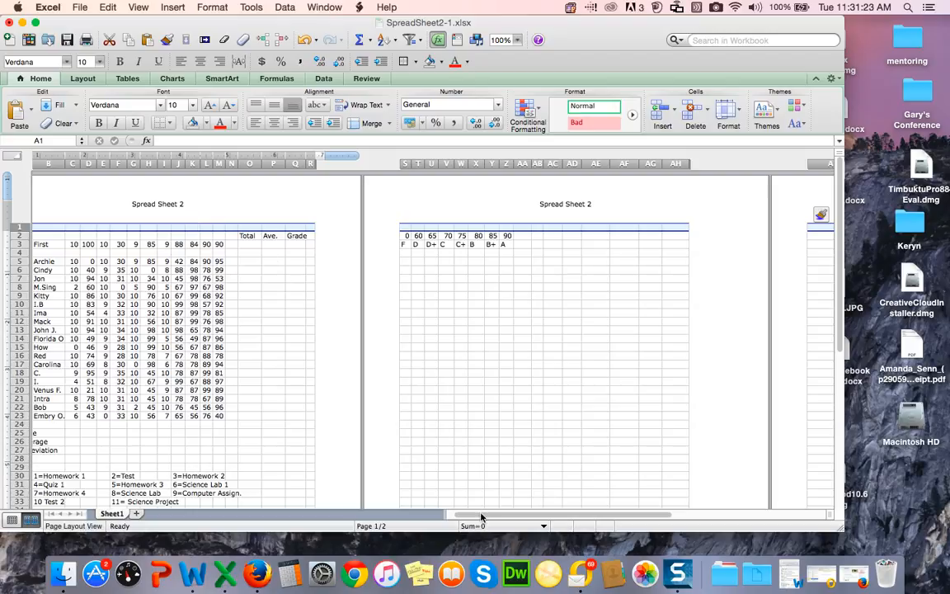
scroll(478, 517, left, 3)
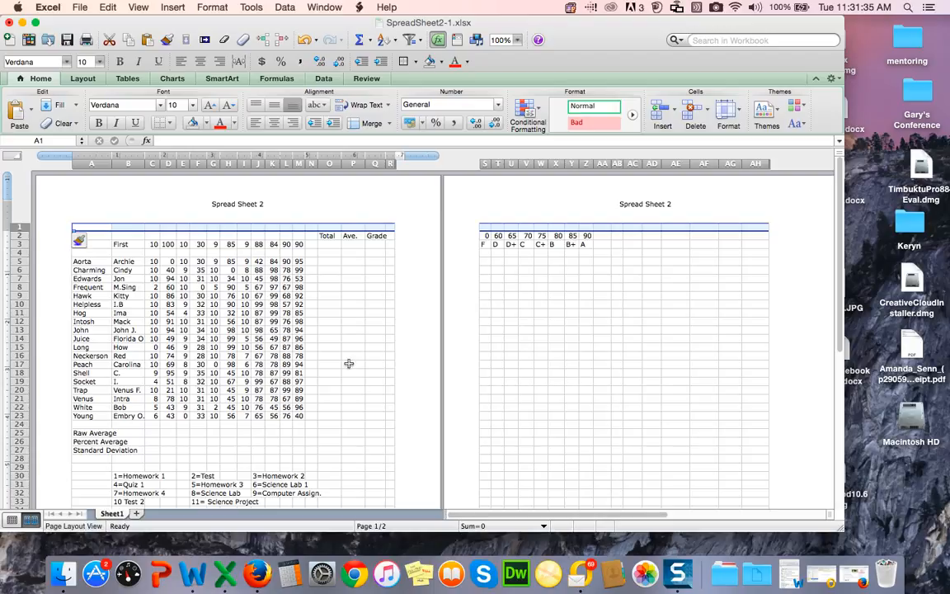
click(168, 228)
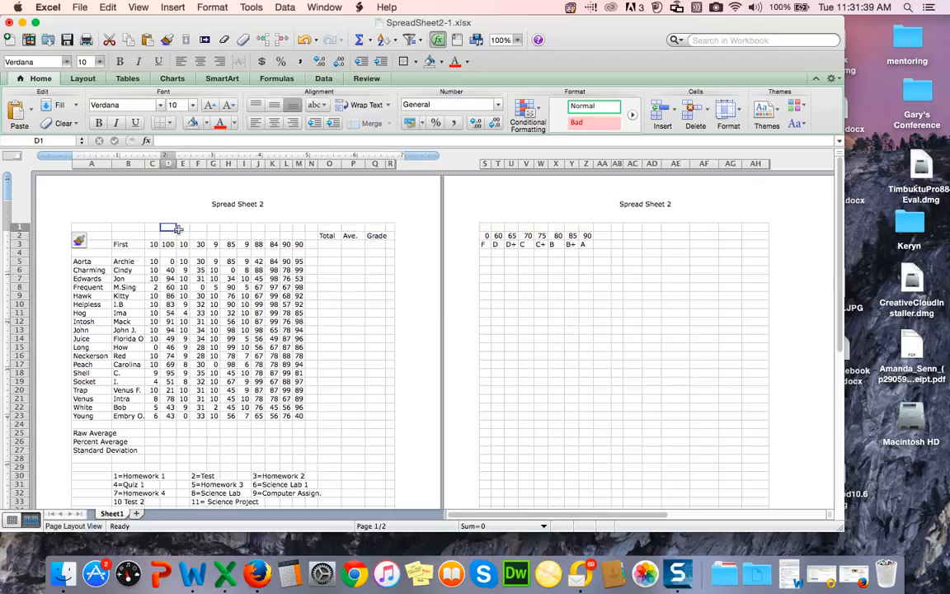
drag(175, 231, 280, 228)
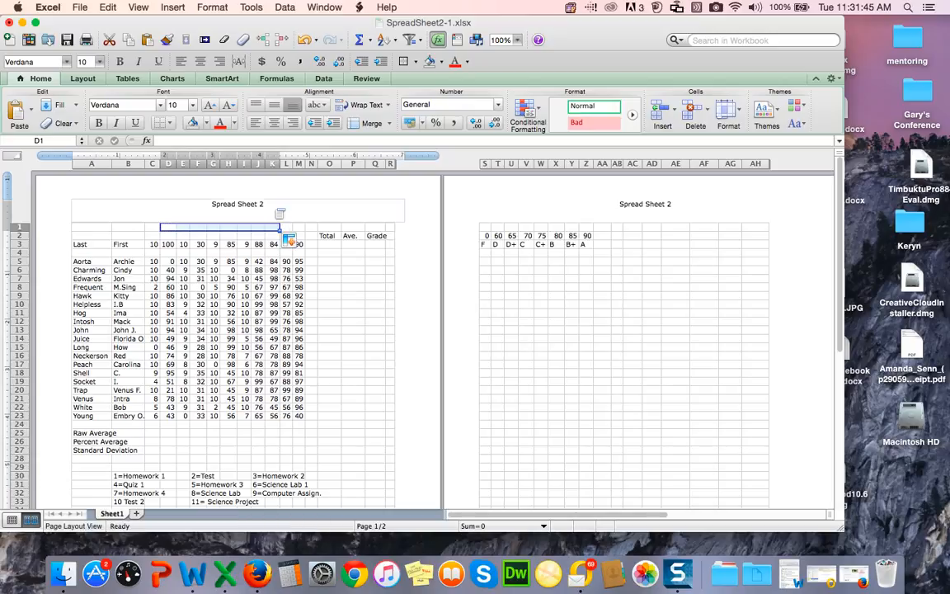
click(212, 7)
click(216, 23)
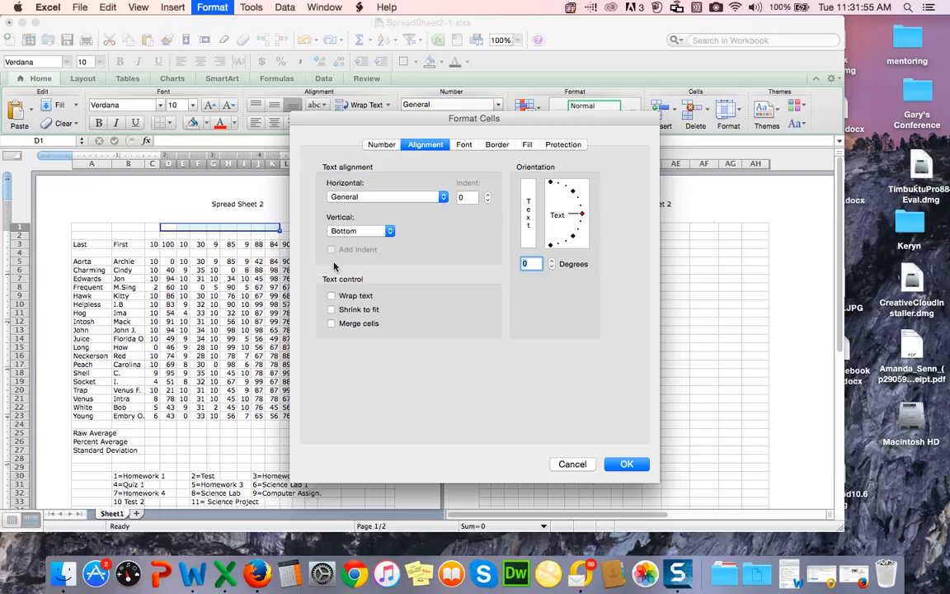
click(331, 324)
click(627, 464)
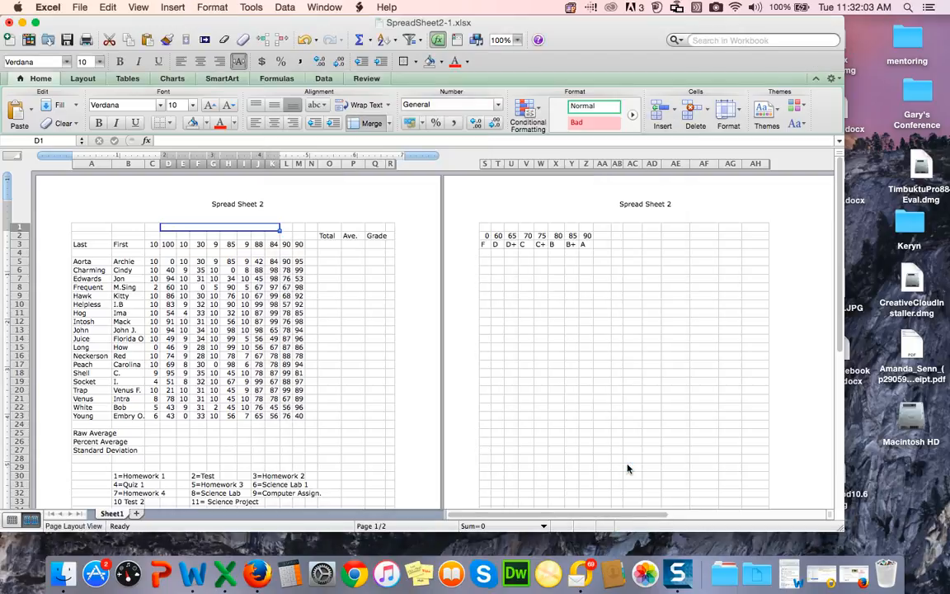
Step: Enter the teacher's name followed by 'Math Section 01' as the title in the merged cell
click(189, 141)
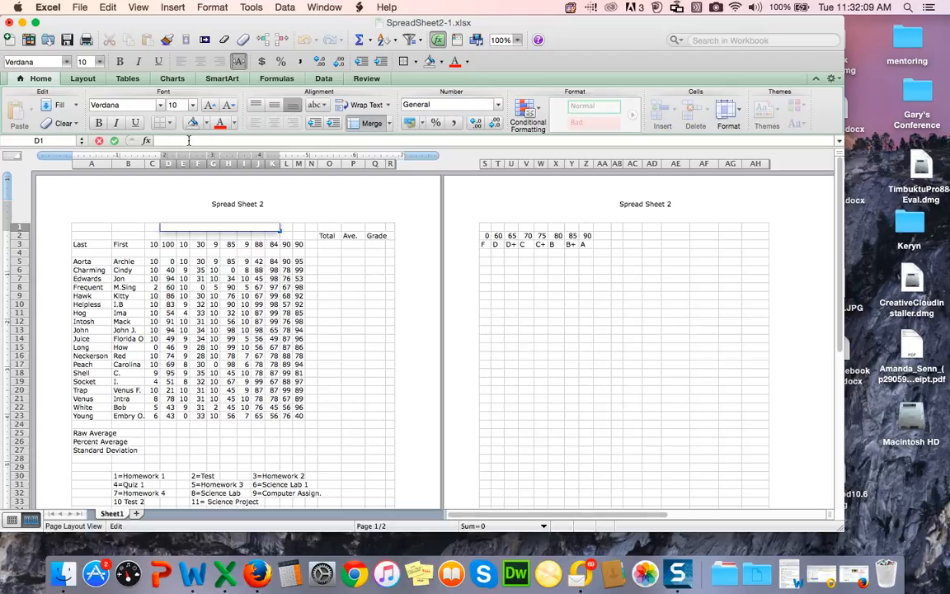
text(Mrs. Senn)
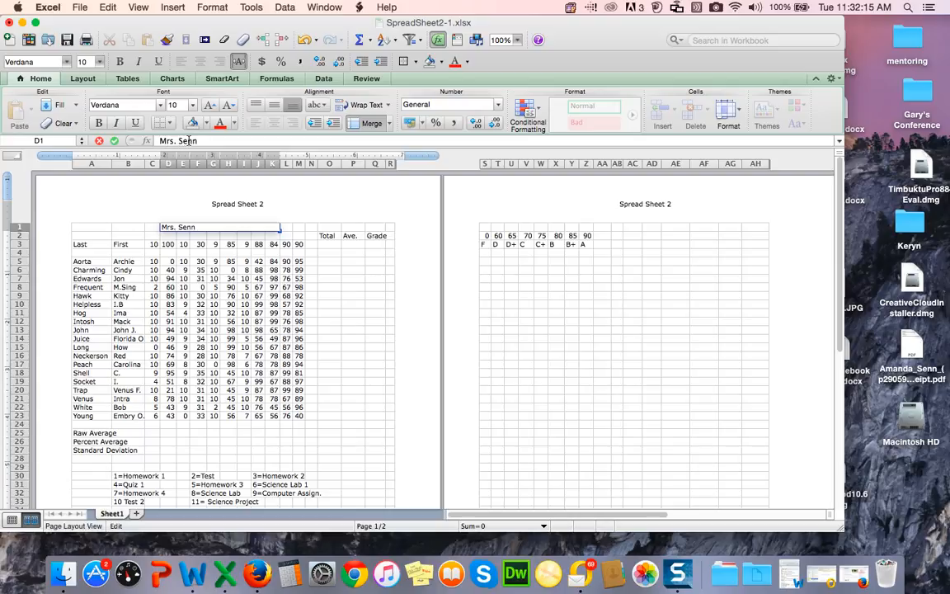
text(  Math Section 01)
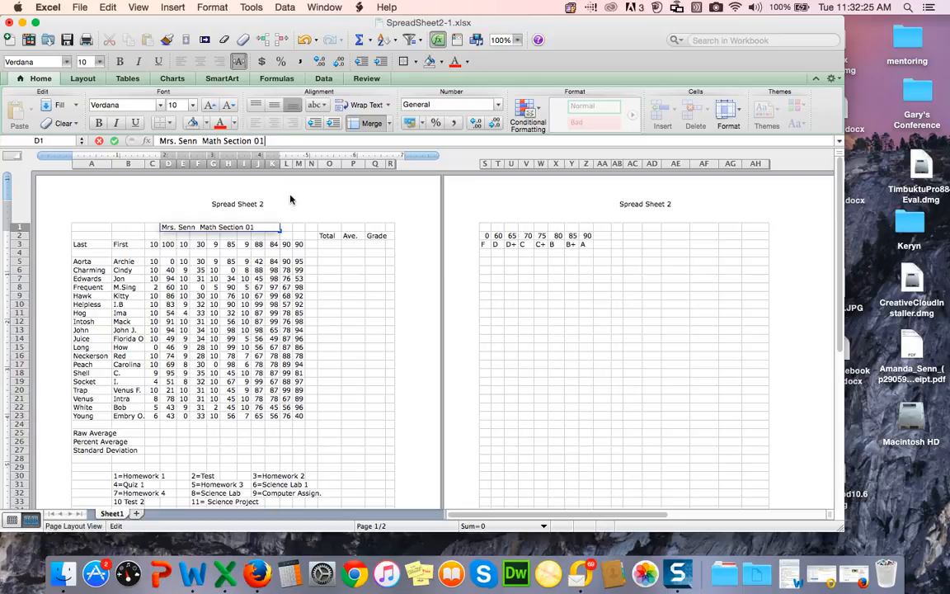
click(333, 261)
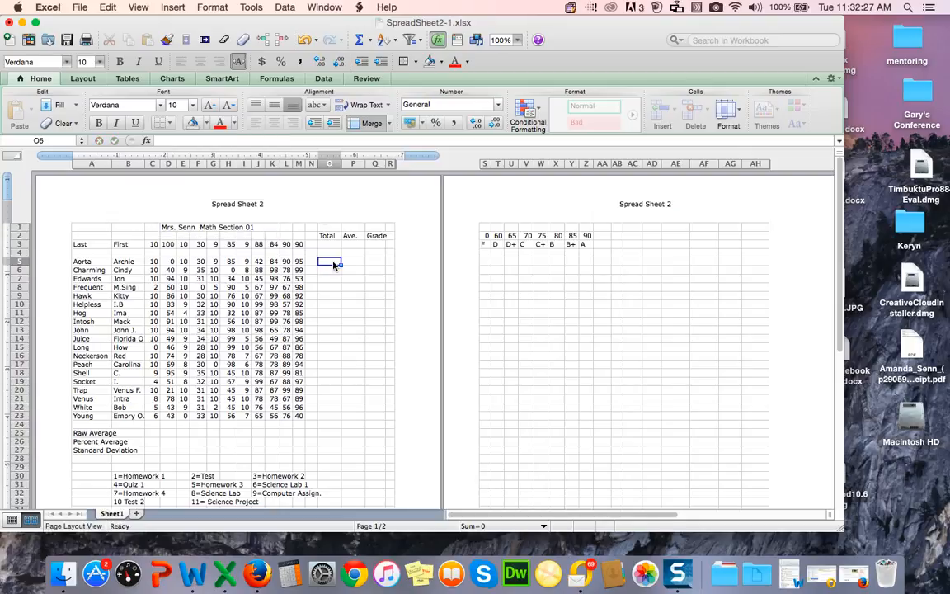
Step: Center the title text within the merged cell D1:K1
click(248, 226)
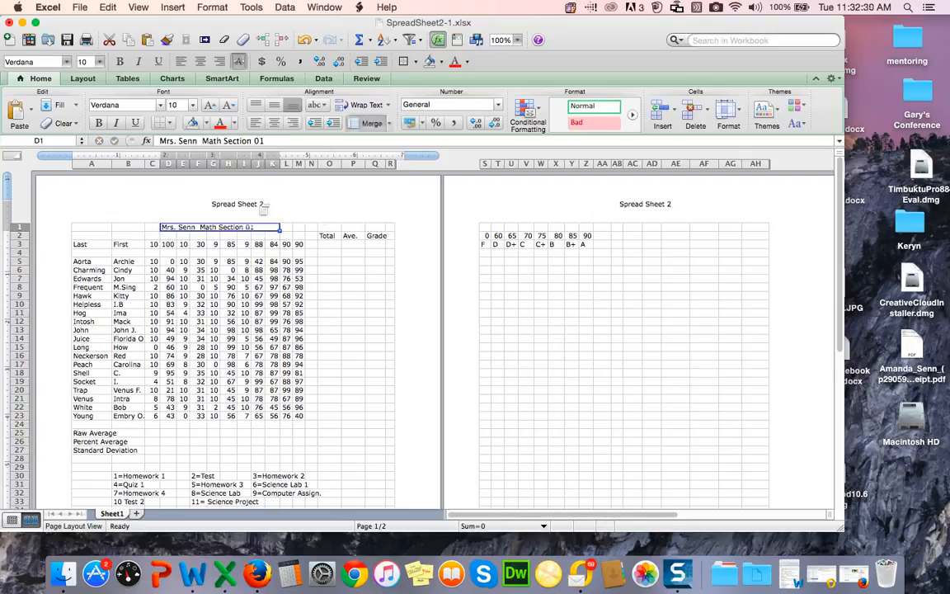
click(273, 124)
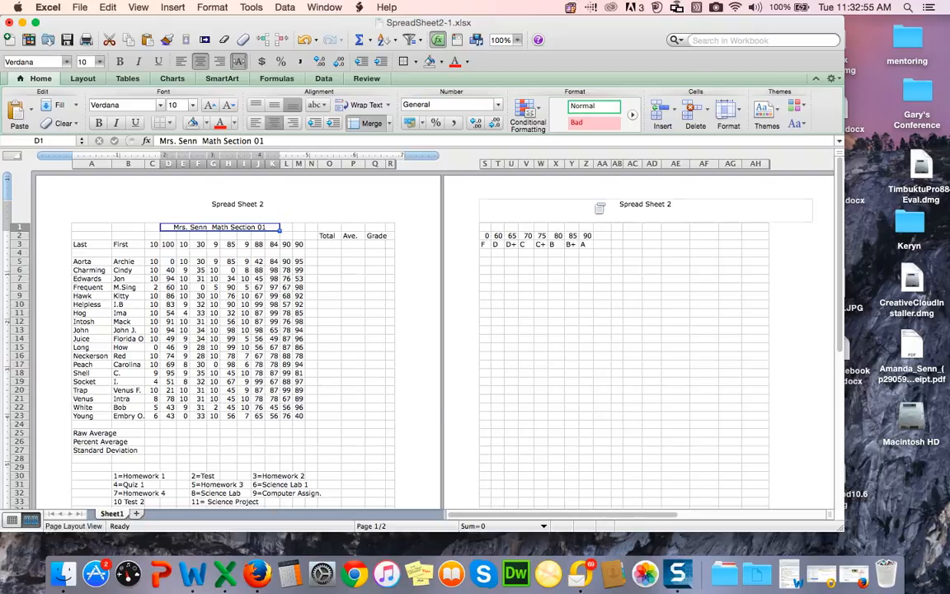
click(716, 7)
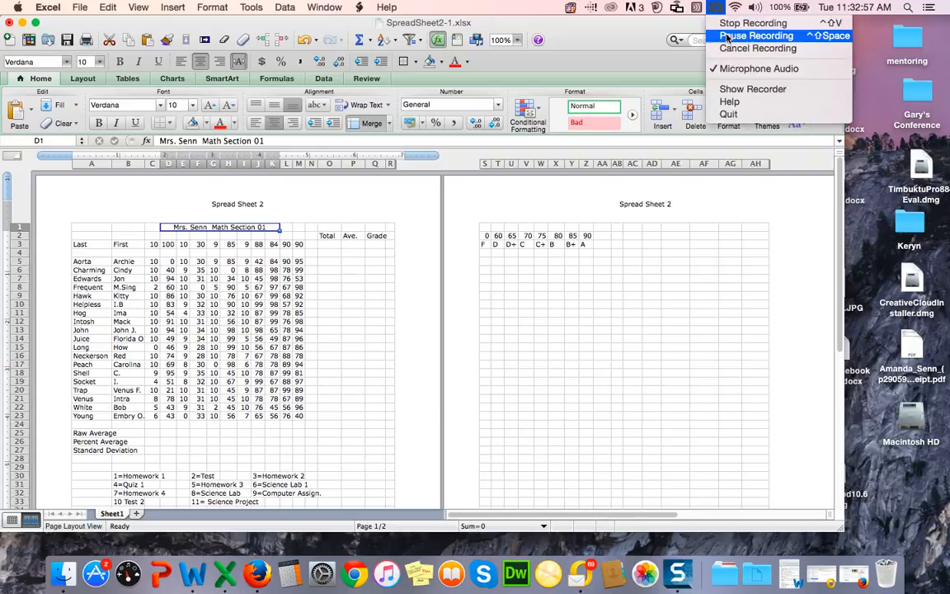
click(726, 37)
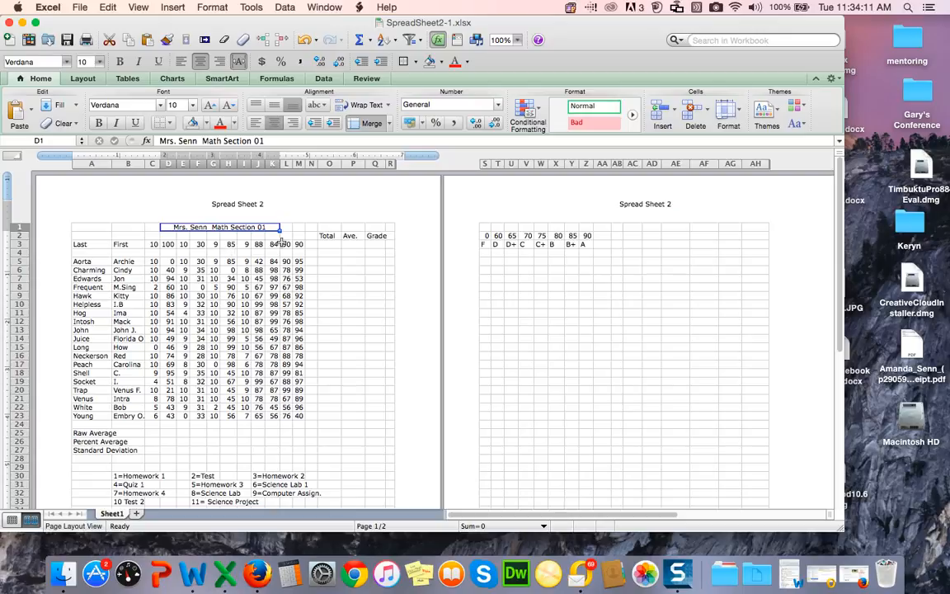
Step: Insert a new blank row at row 4, below the Last/First heading row
click(18, 252)
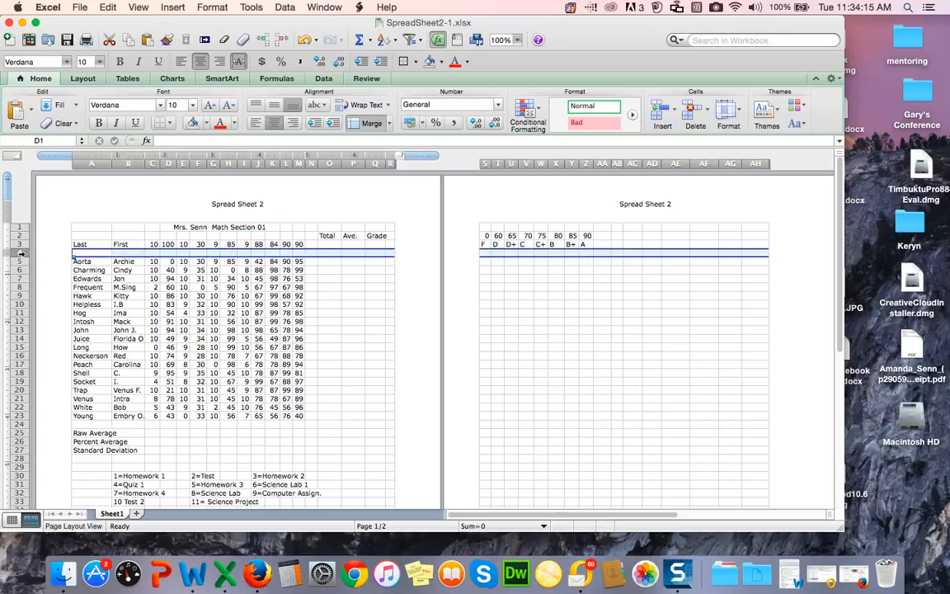
click(172, 7)
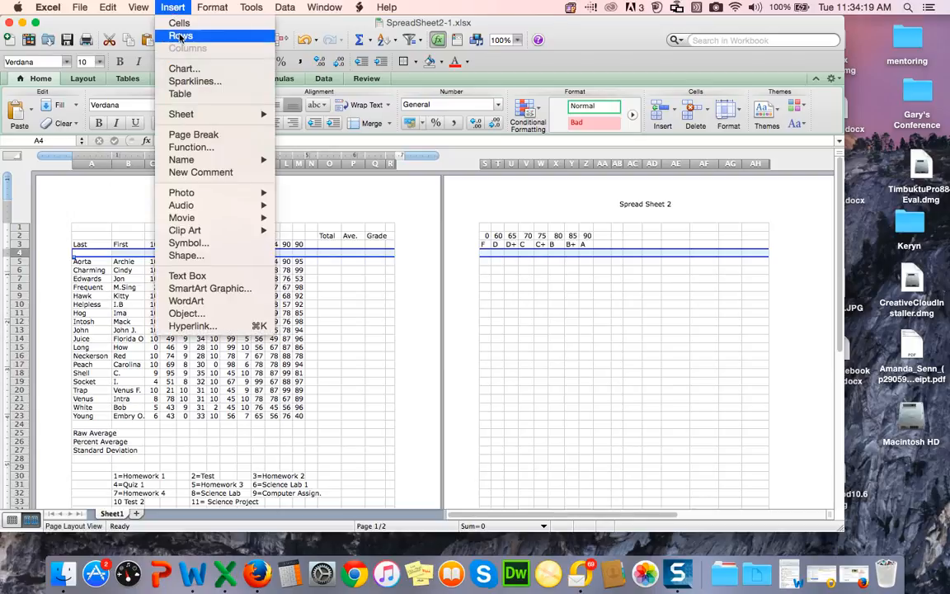
click(182, 36)
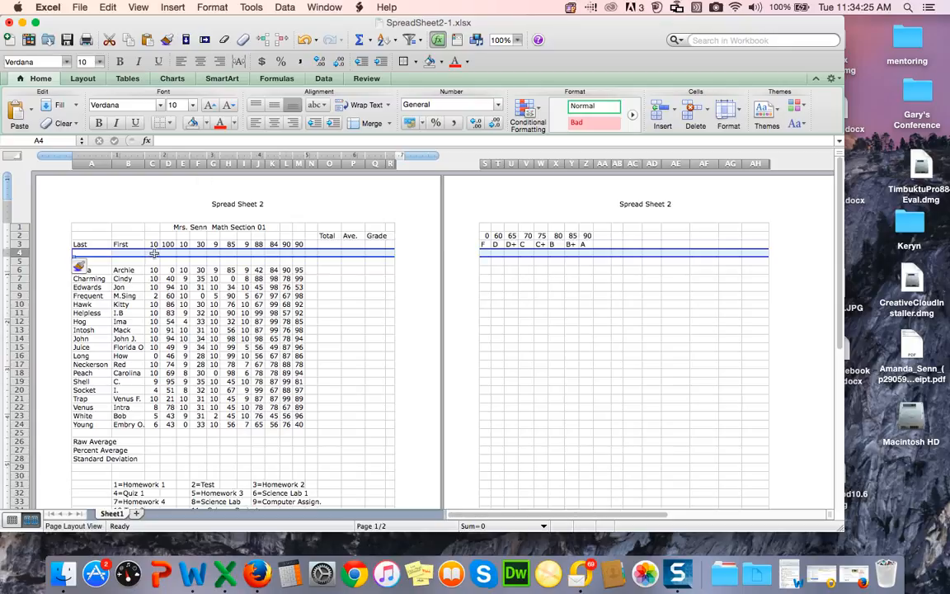
Step: Label cell C4 as HW1 and widen column C slightly
click(154, 253)
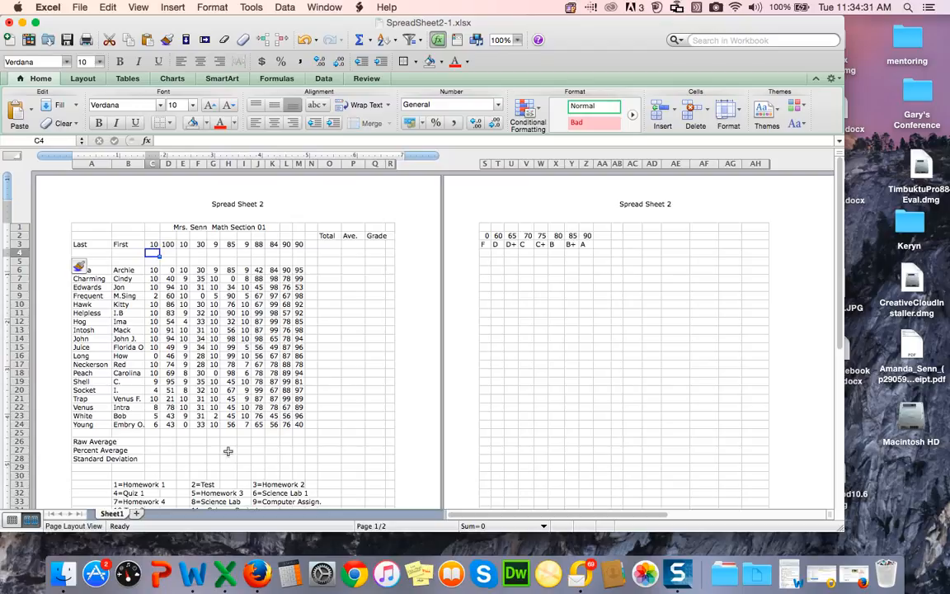
text(HW1)
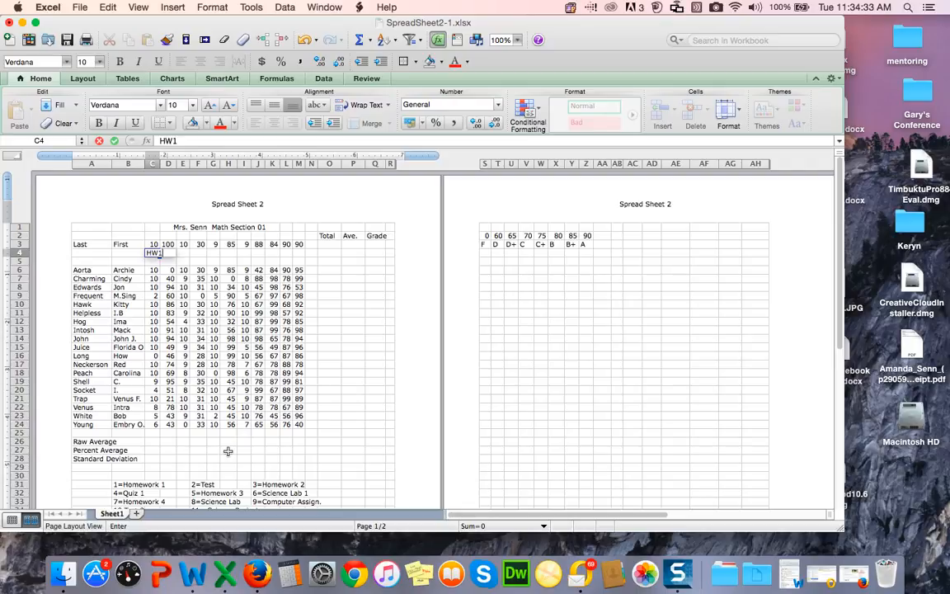
click(199, 253)
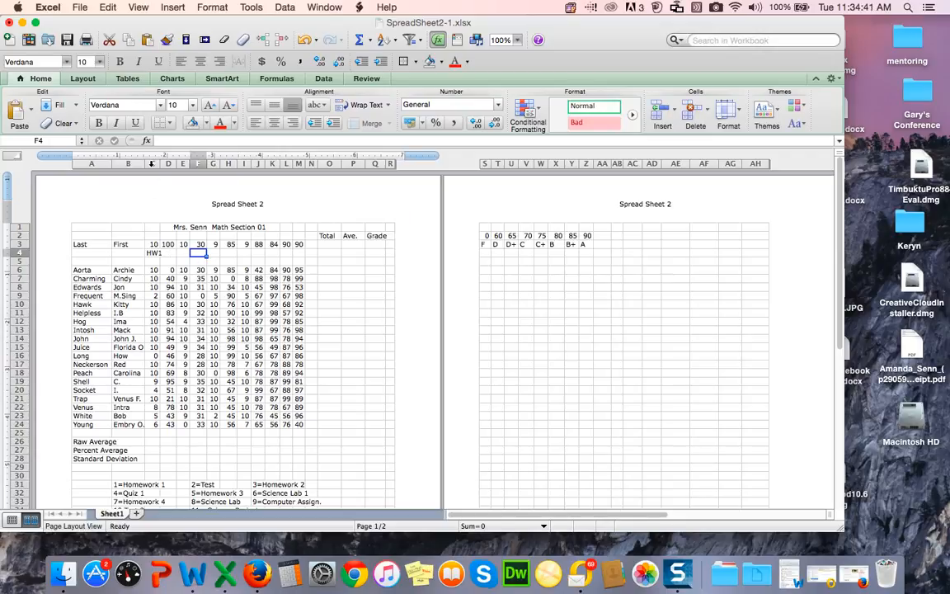
click(151, 163)
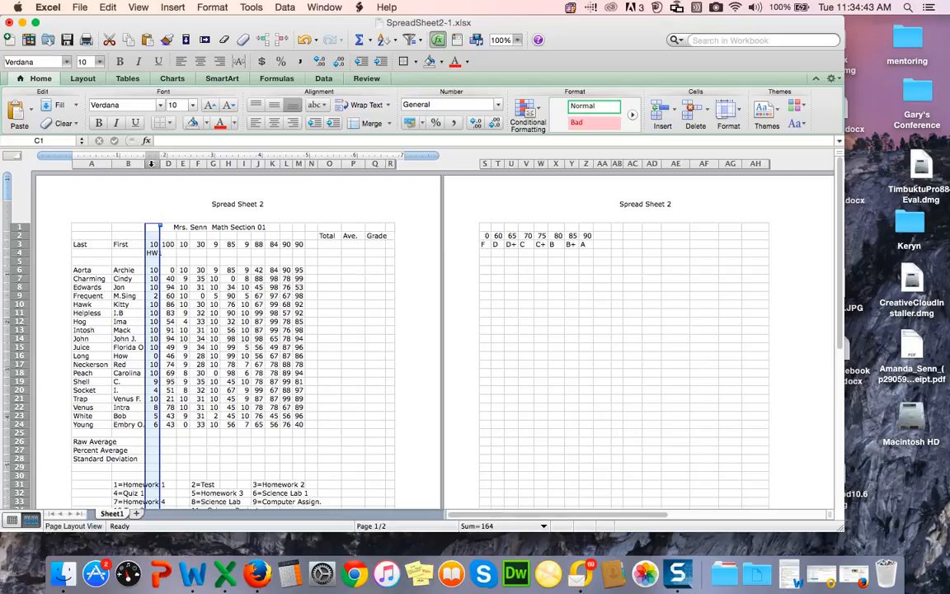
drag(159, 163, 162, 164)
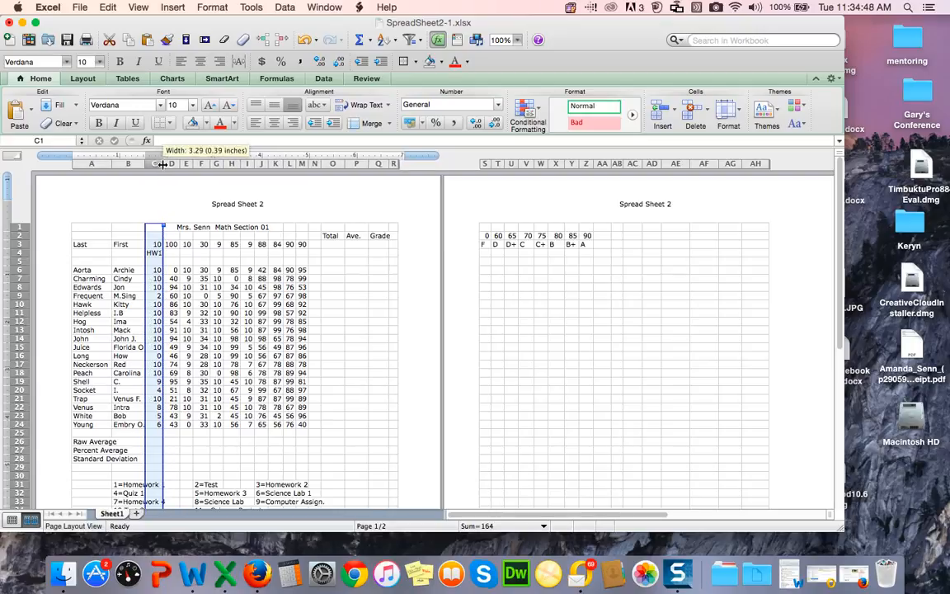
Step: Label cell D4 as Test
click(171, 253)
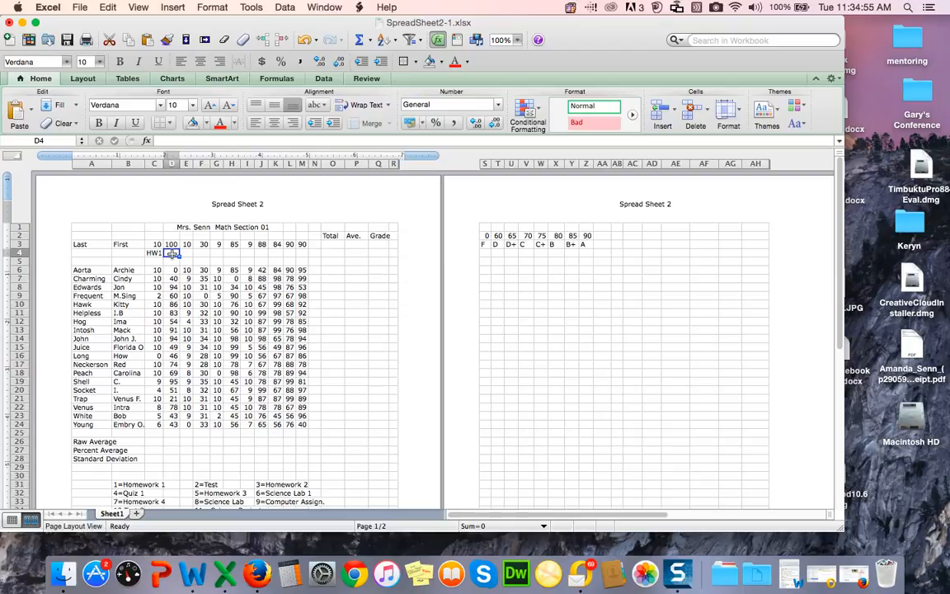
text(Test)
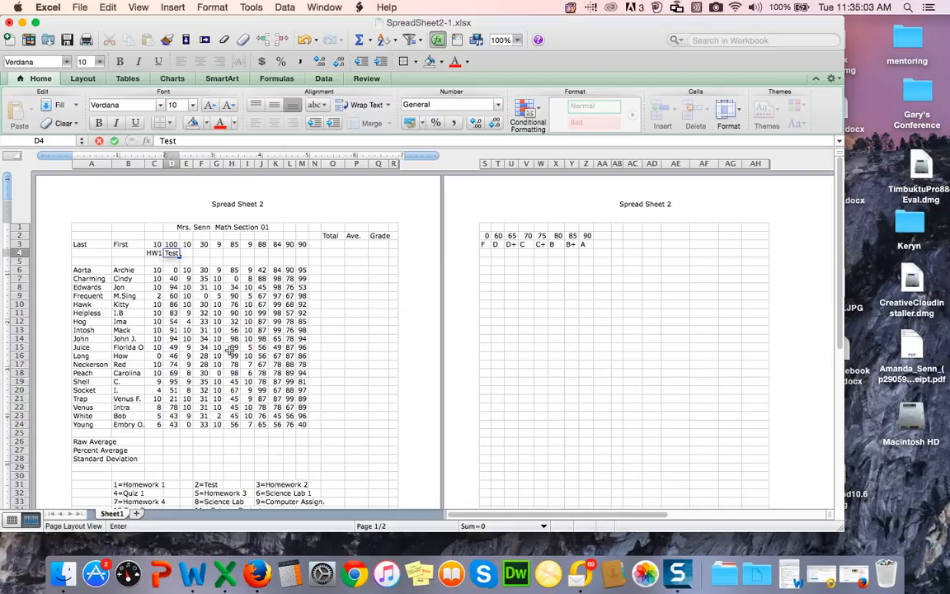
click(219, 476)
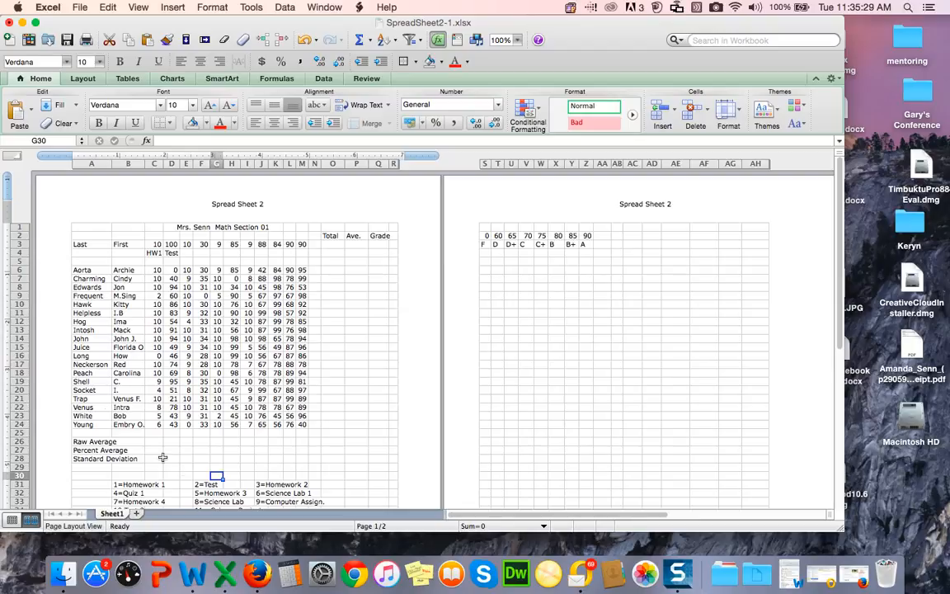
Step: Rotate the Last heading in cell A3 so its text slants upward at an angle
click(85, 245)
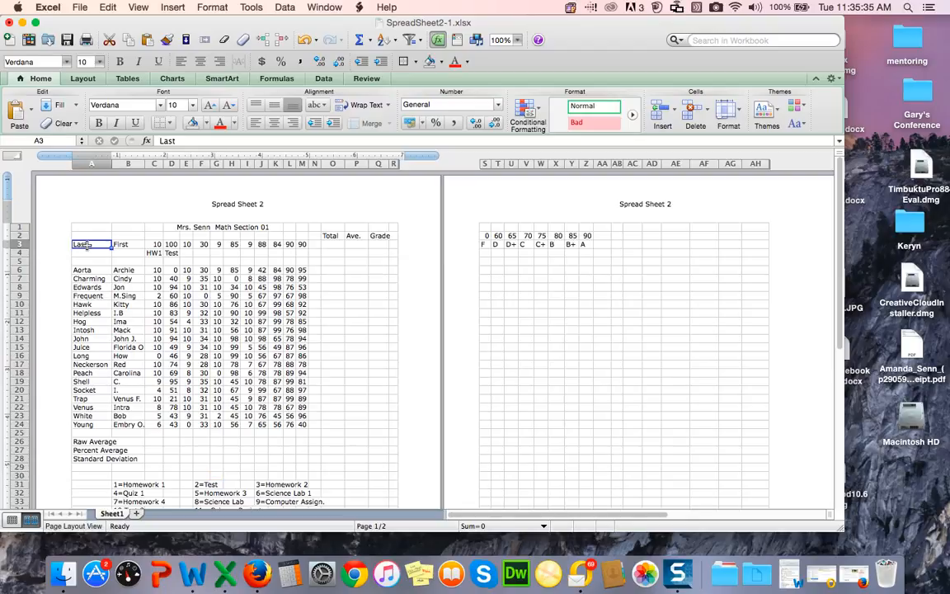
click(214, 8)
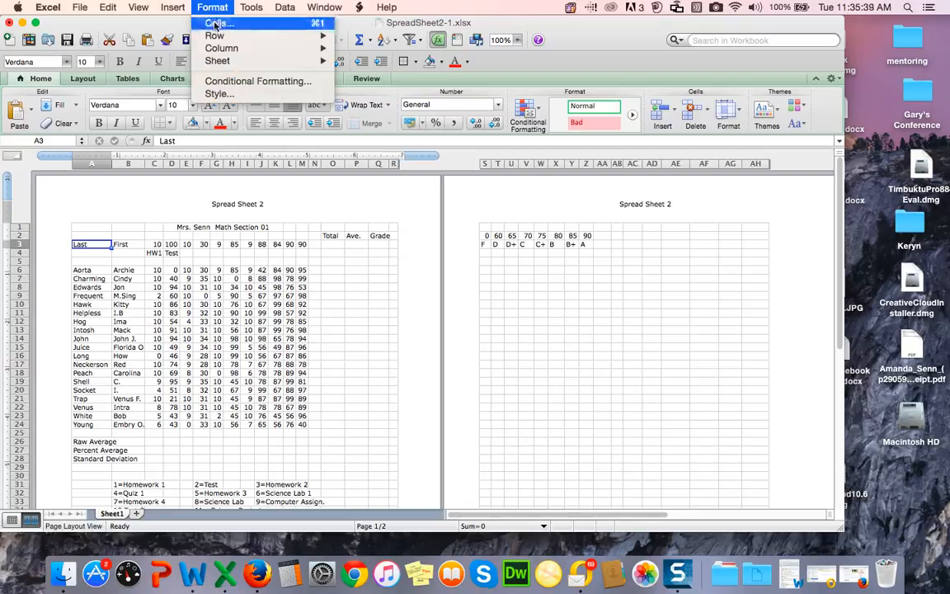
click(216, 25)
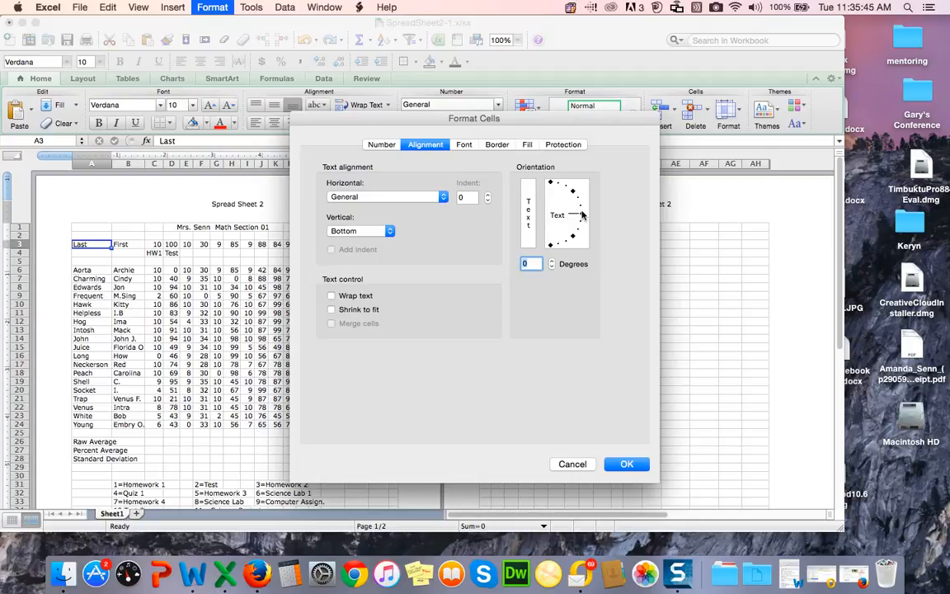
drag(583, 216, 572, 195)
click(627, 463)
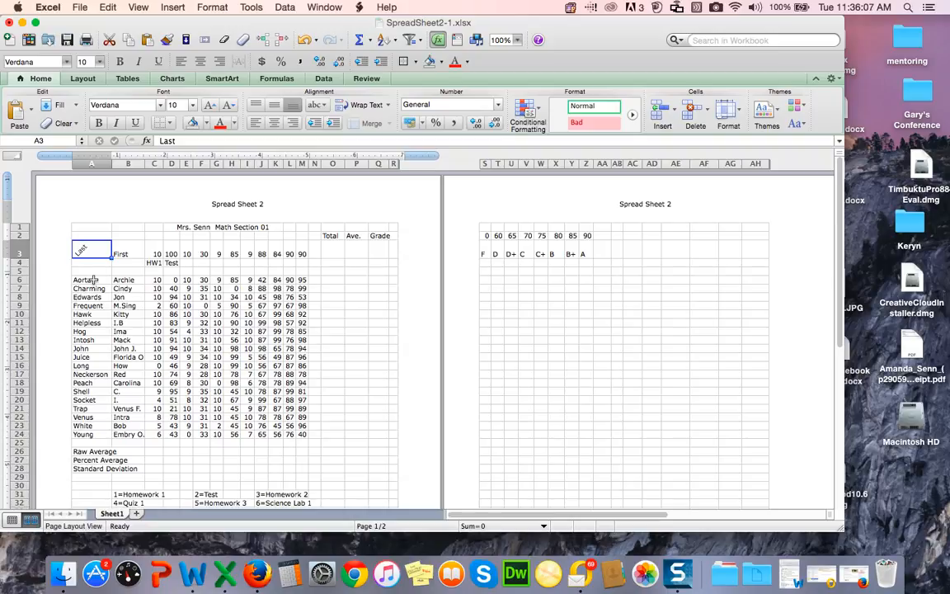
Step: Rotate the First heading in cell B3 to run vertically
click(130, 251)
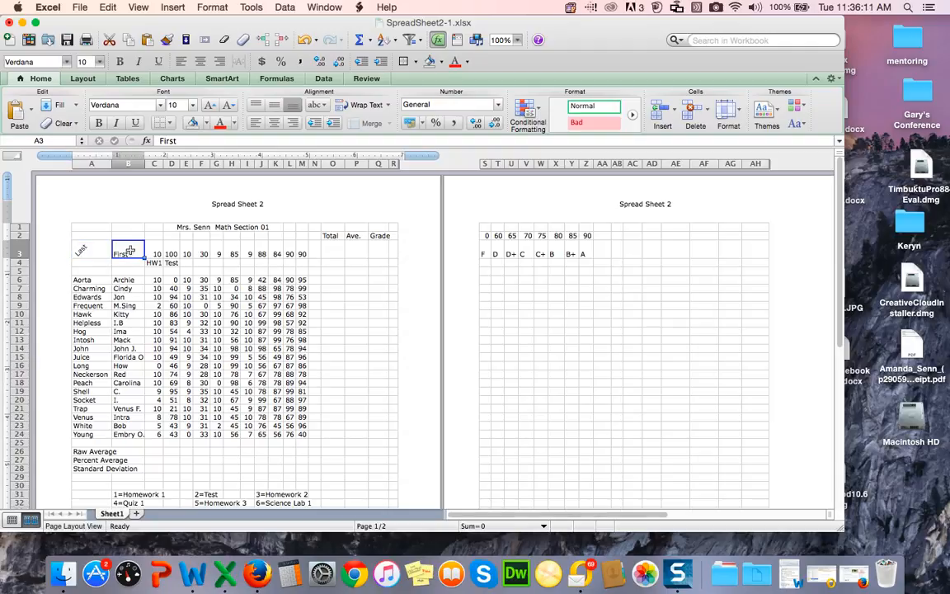
click(213, 7)
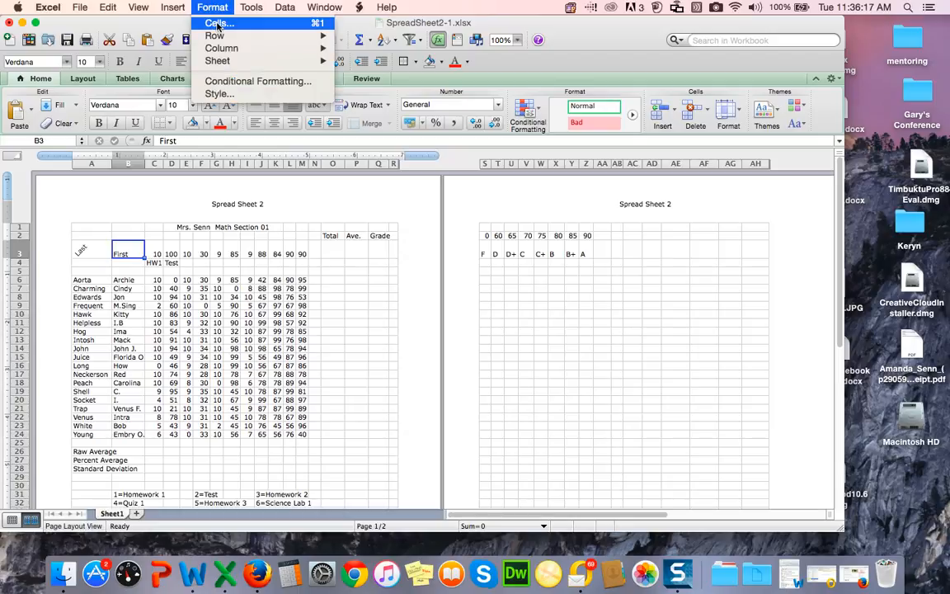
click(217, 24)
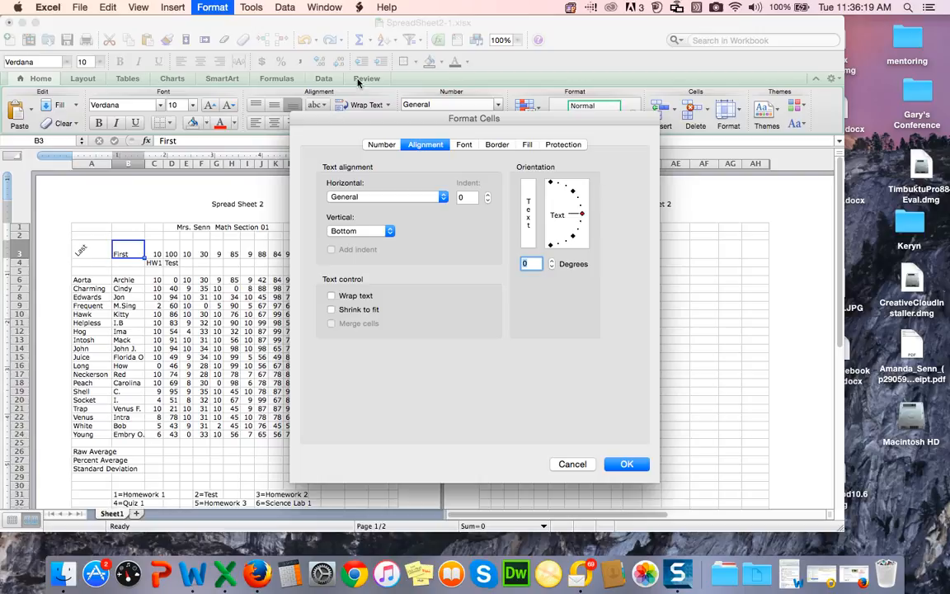
drag(581, 215, 550, 187)
click(624, 466)
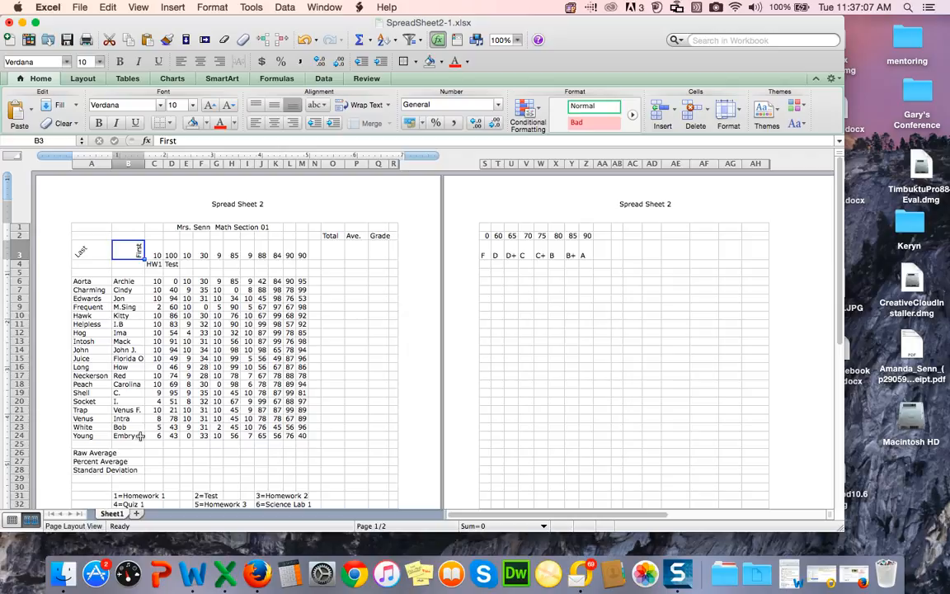
Step: Fill the whole of column C with a light pink background colour
click(154, 164)
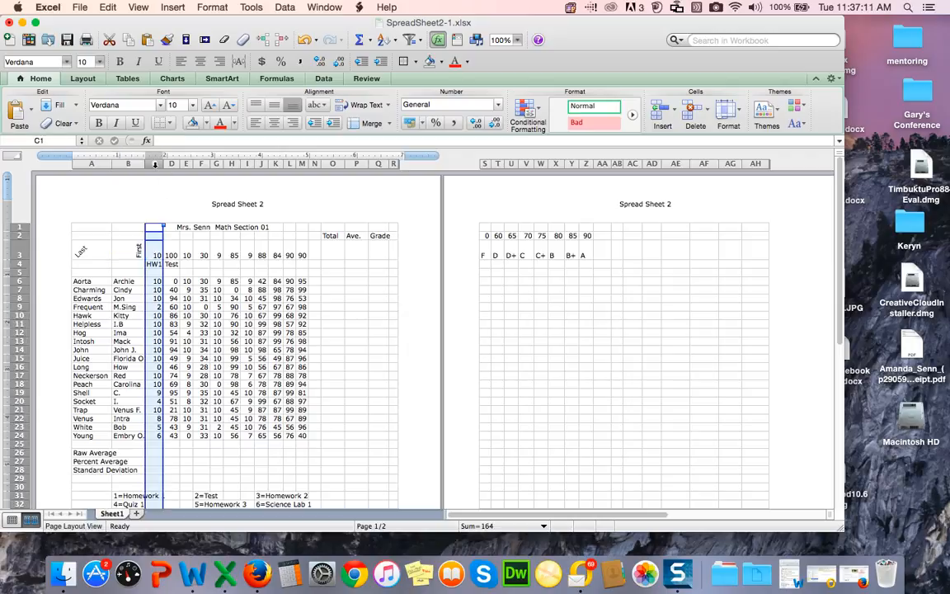
click(206, 125)
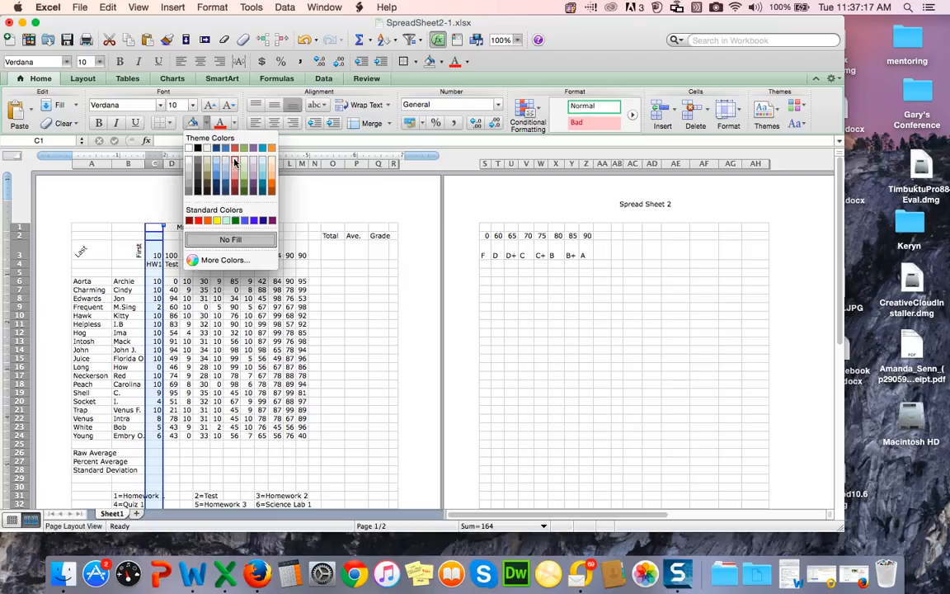
click(234, 163)
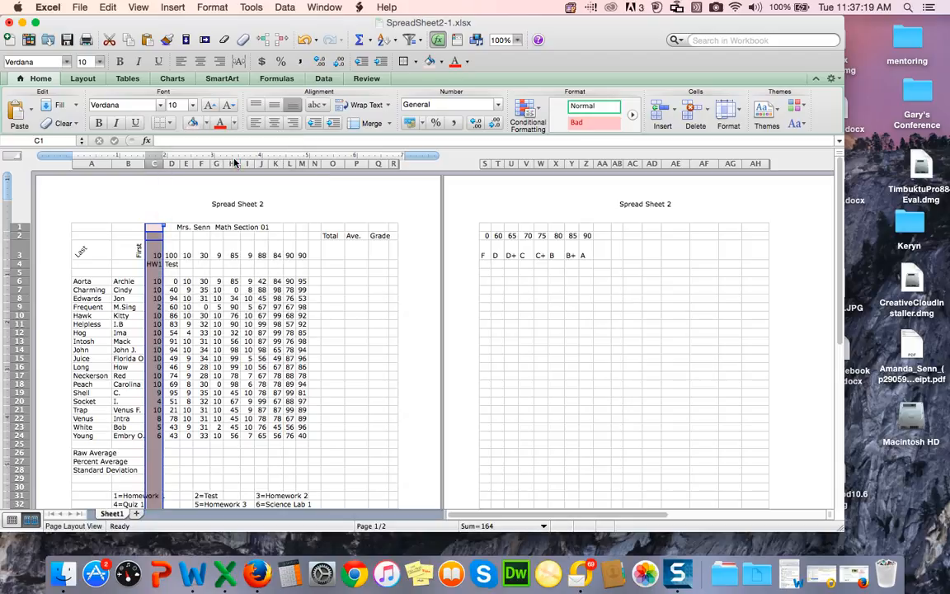
click(330, 273)
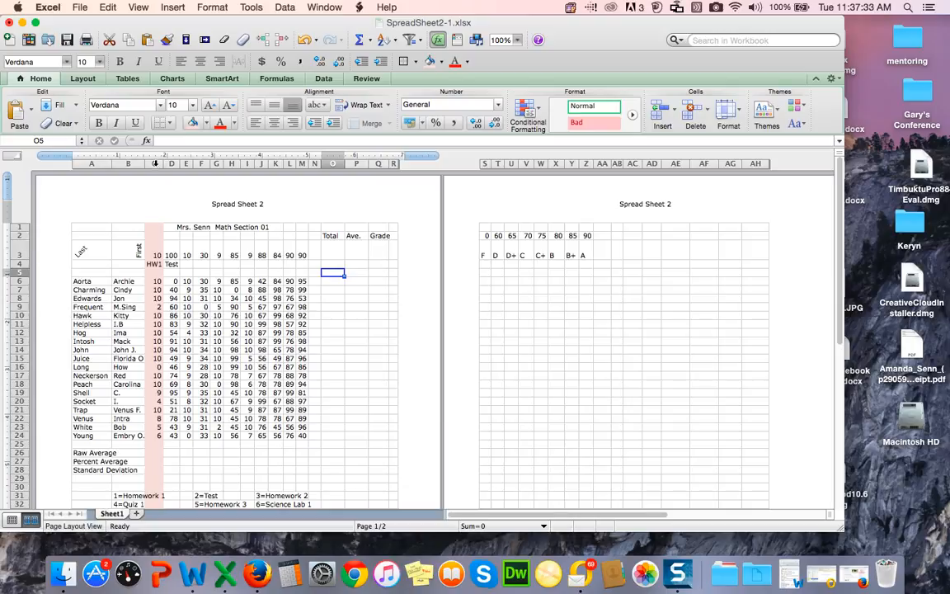
Step: Apply an outline border around column C using the Outline preset in the border options
click(155, 164)
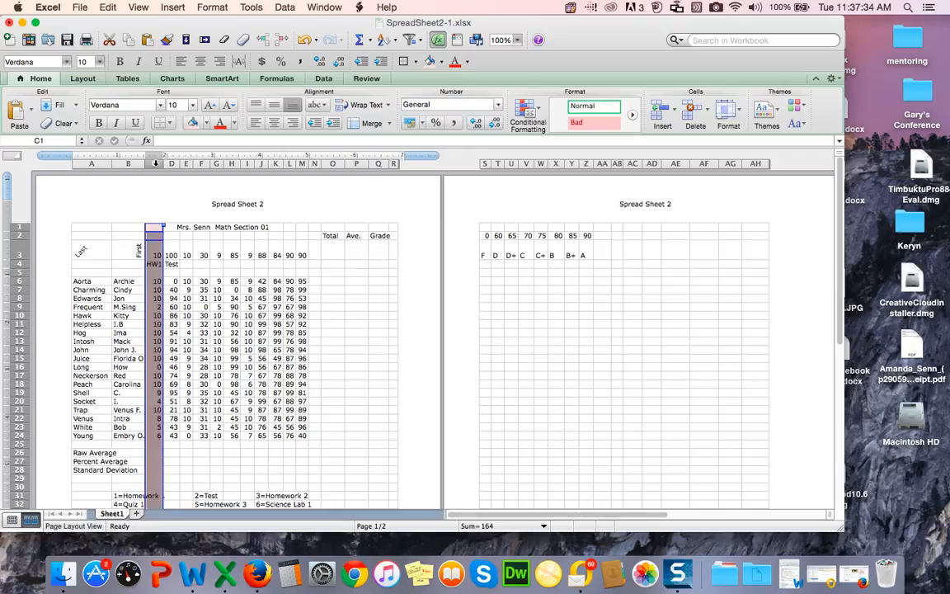
click(169, 124)
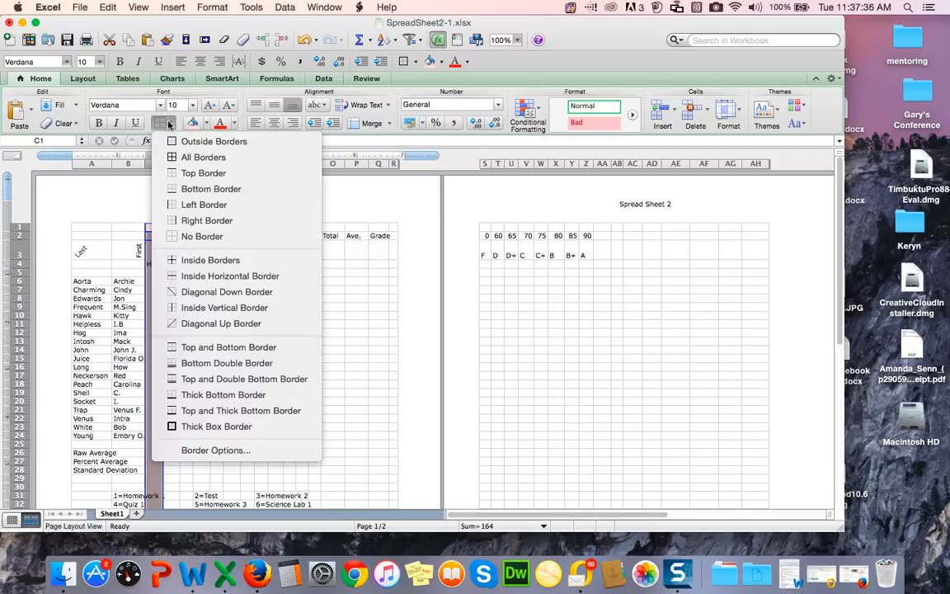
click(209, 451)
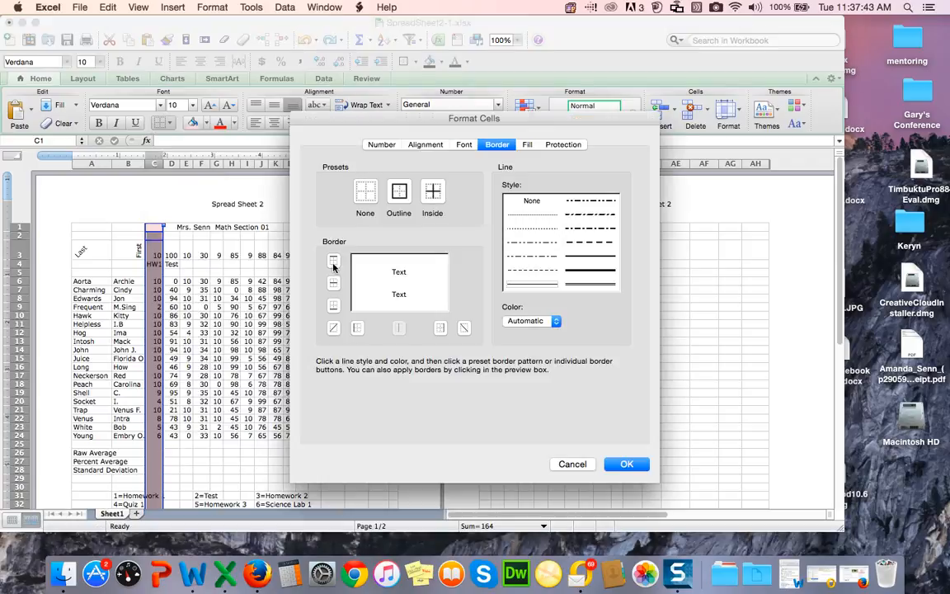
click(399, 192)
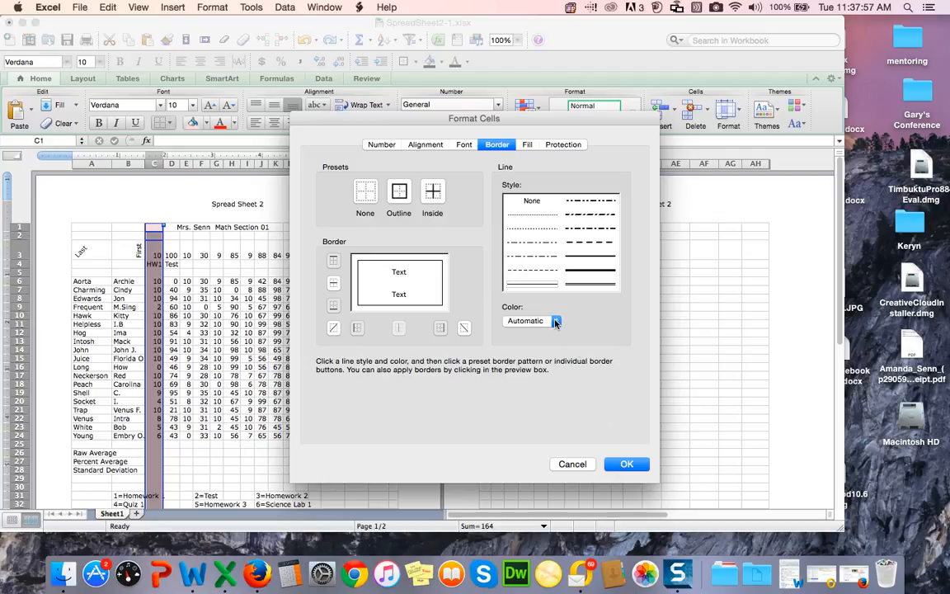
click(624, 467)
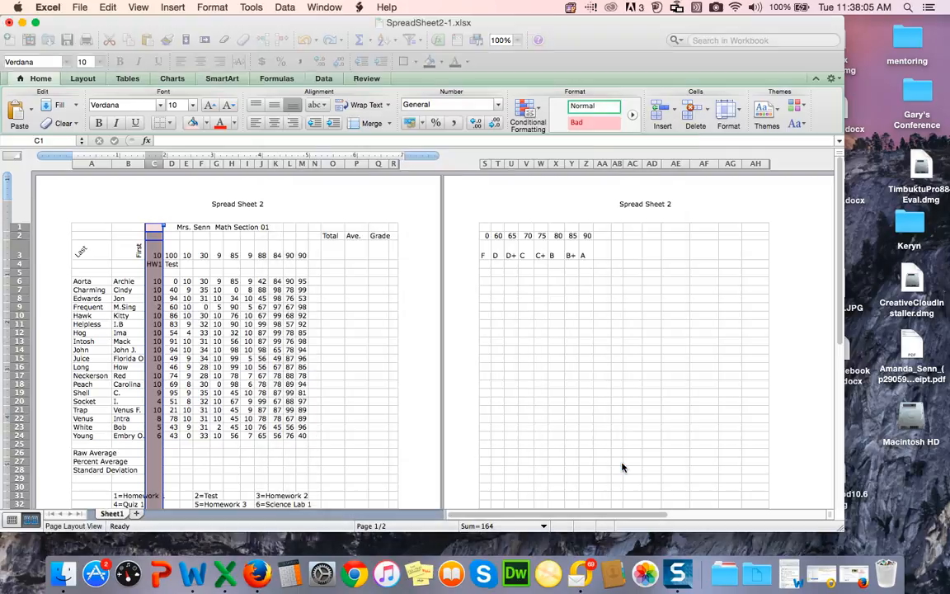
click(624, 466)
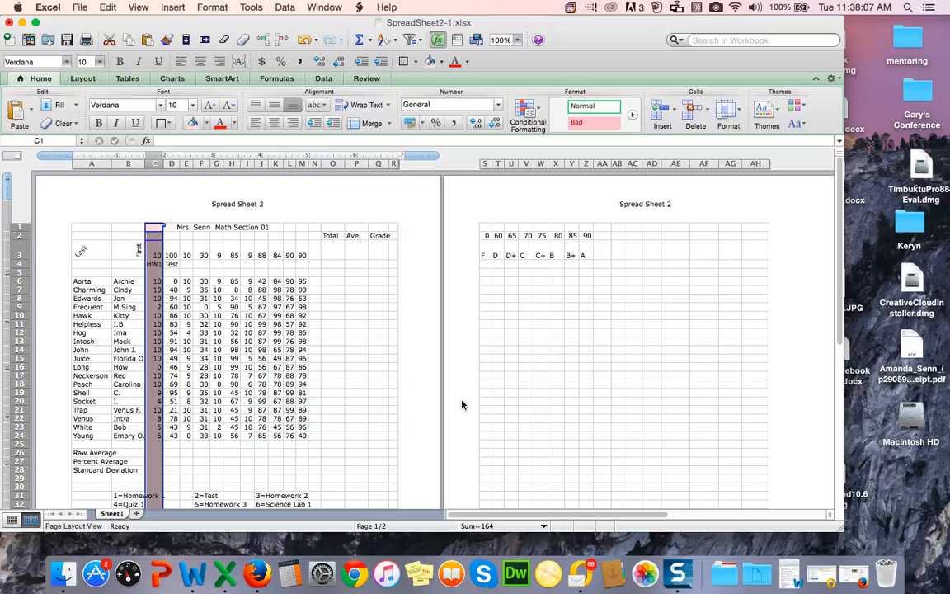
click(357, 368)
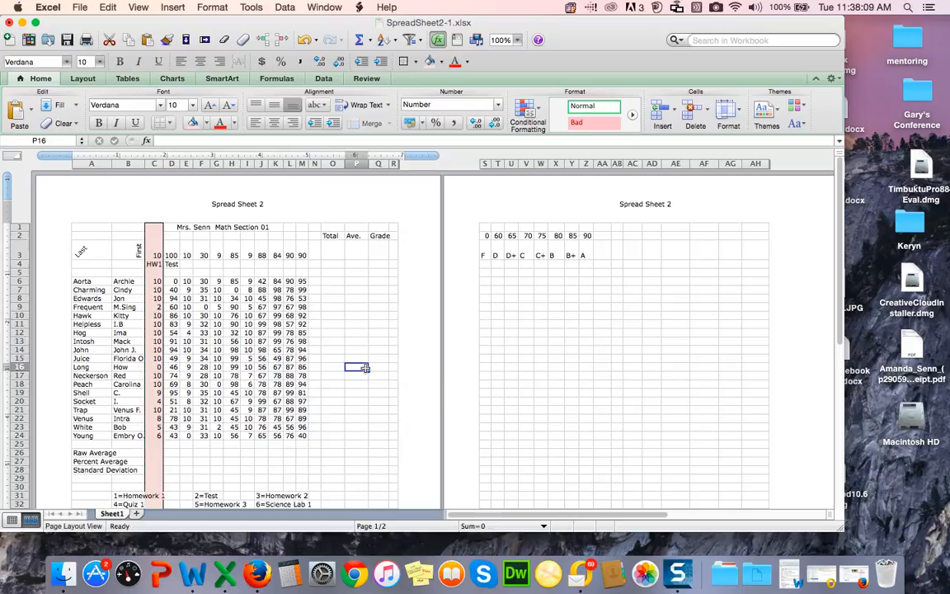
Step: Apply all borders to every cell in column C
click(169, 123)
click(182, 158)
click(149, 164)
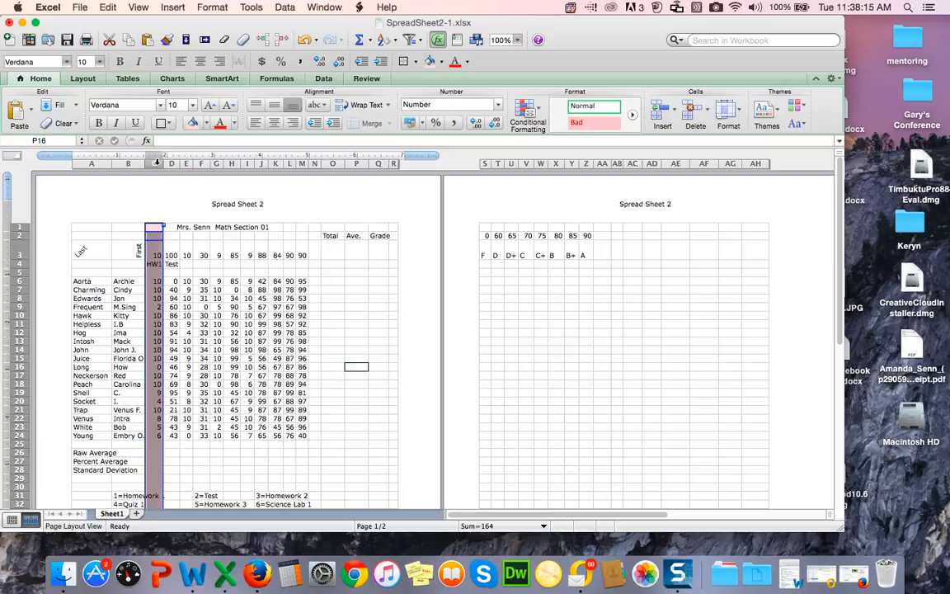
click(170, 124)
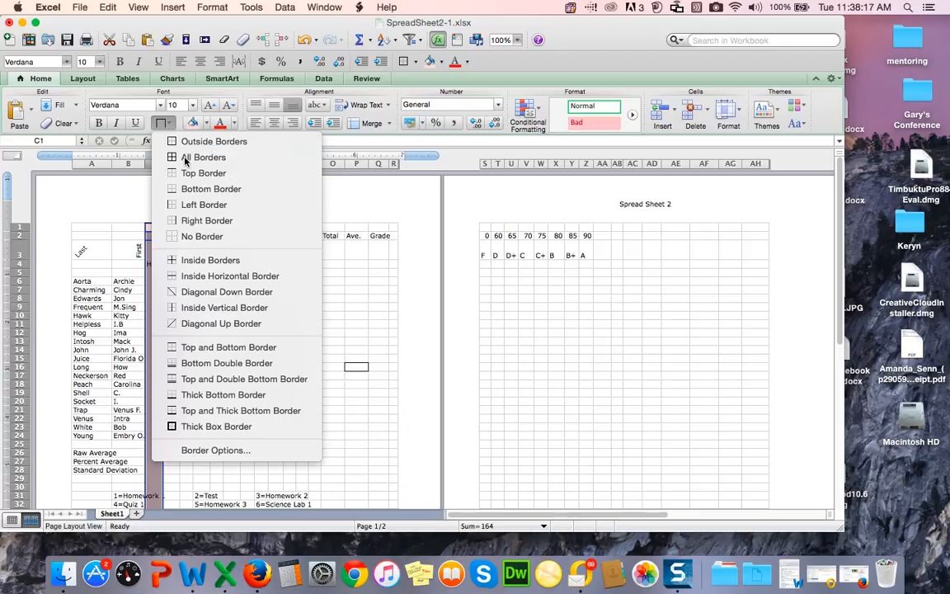
click(185, 156)
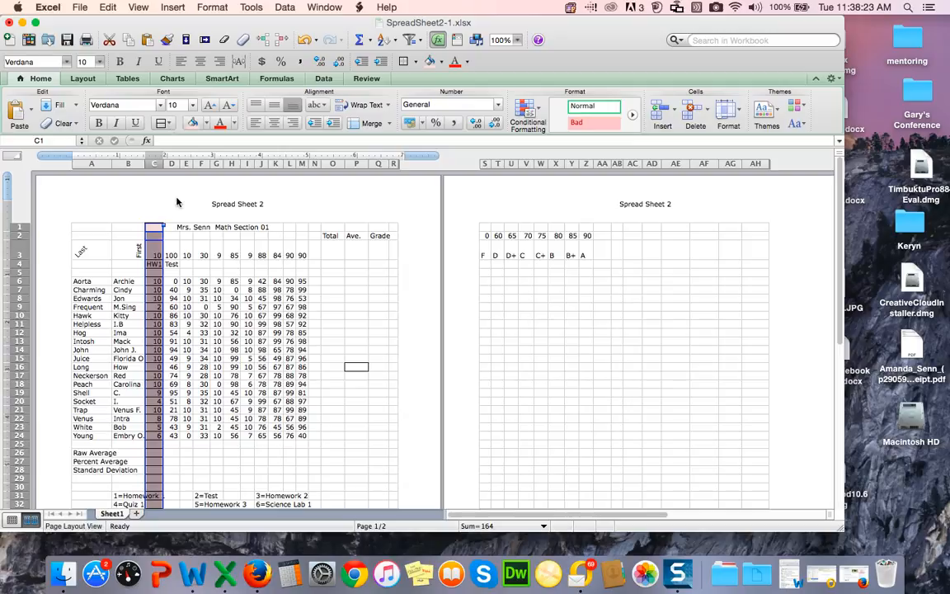
click(341, 452)
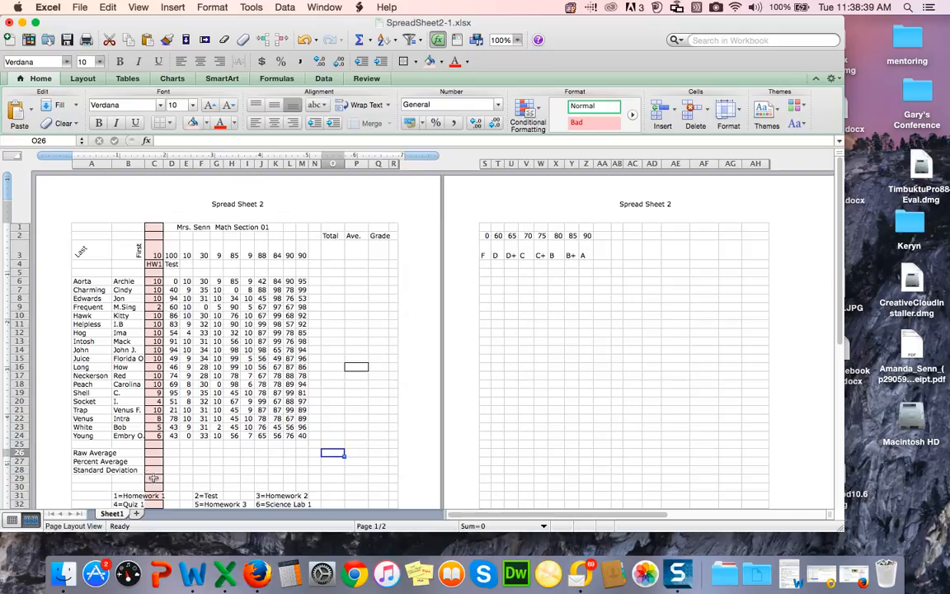
Step: Try adding a bottom border and then a top border to cell C29
click(154, 479)
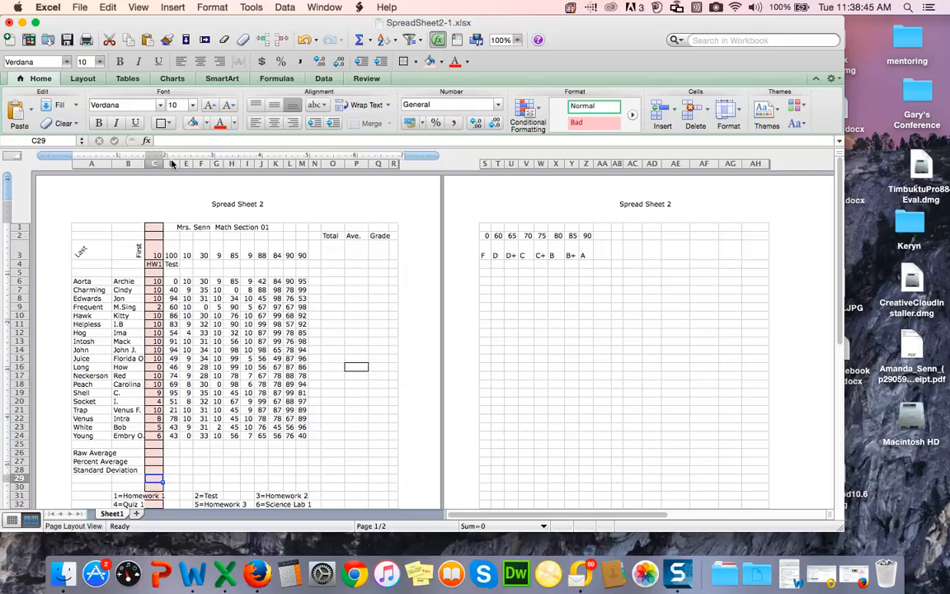
click(167, 125)
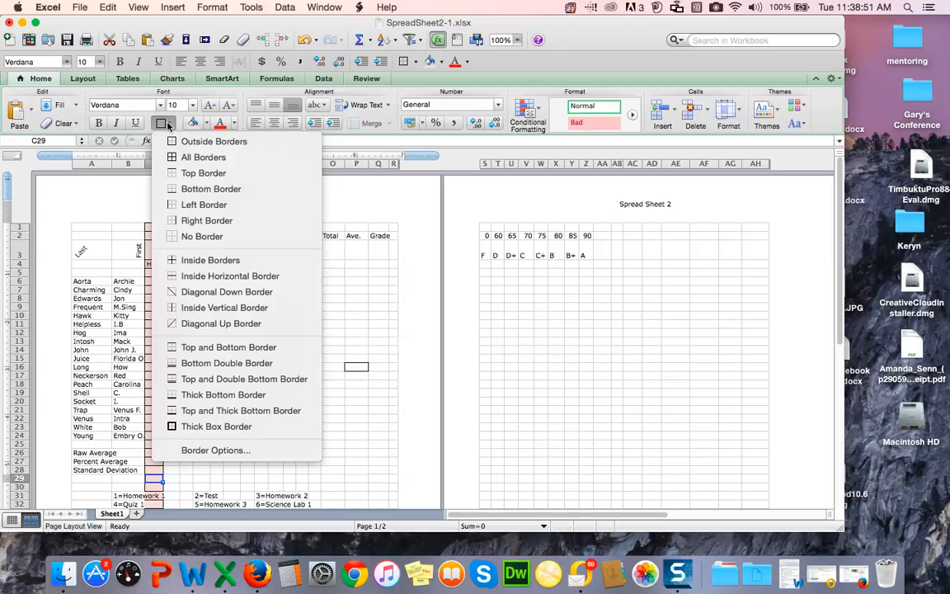
click(188, 192)
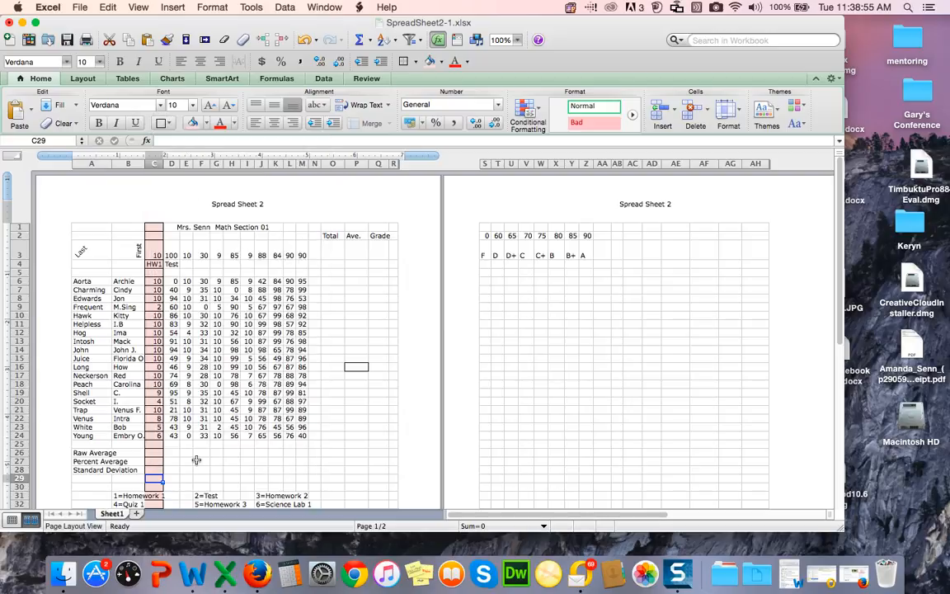
click(201, 471)
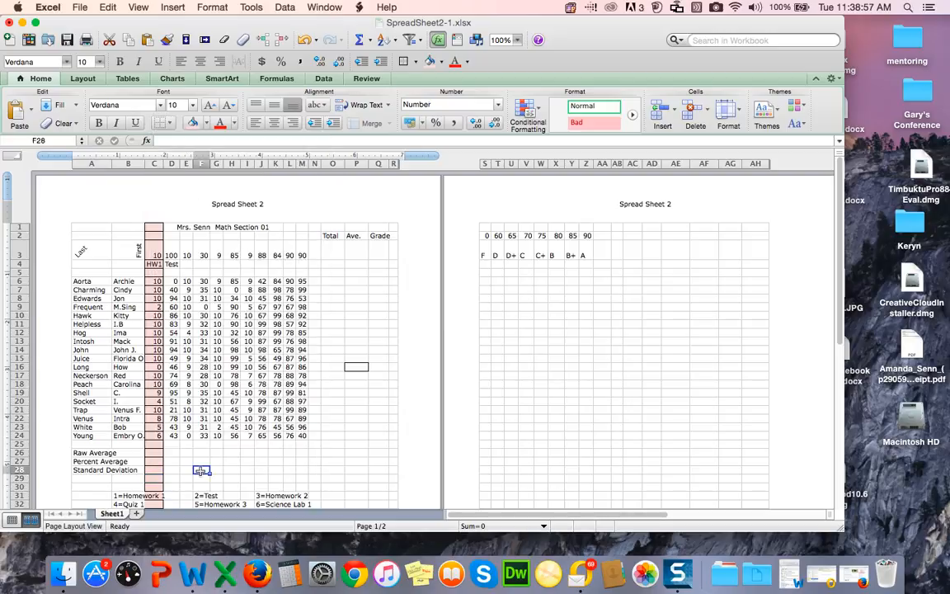
click(154, 480)
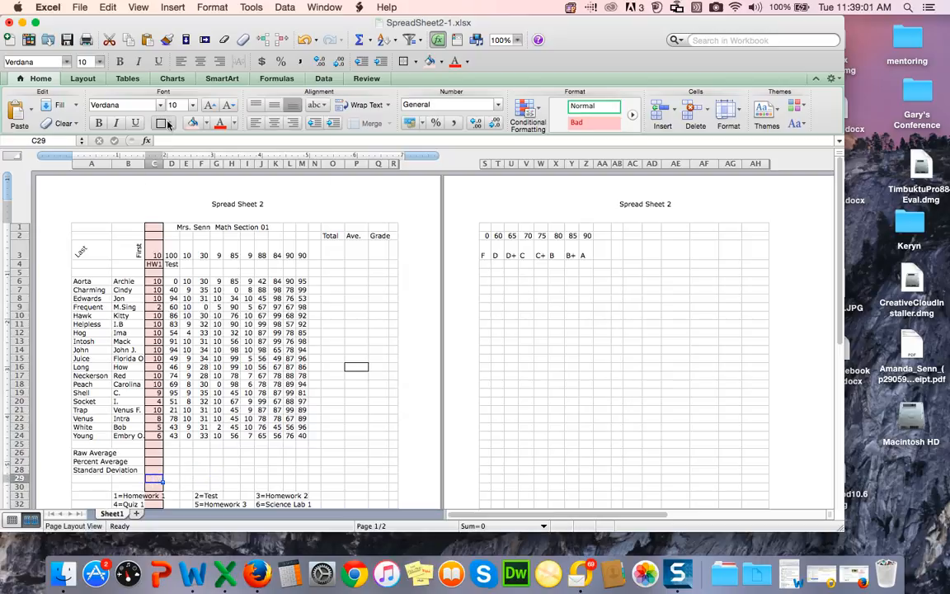
click(168, 124)
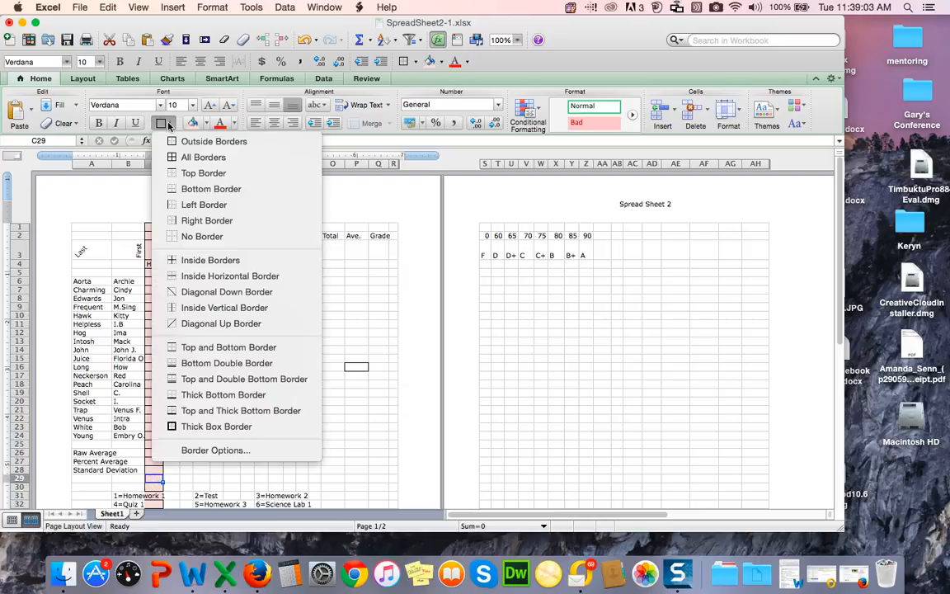
click(186, 174)
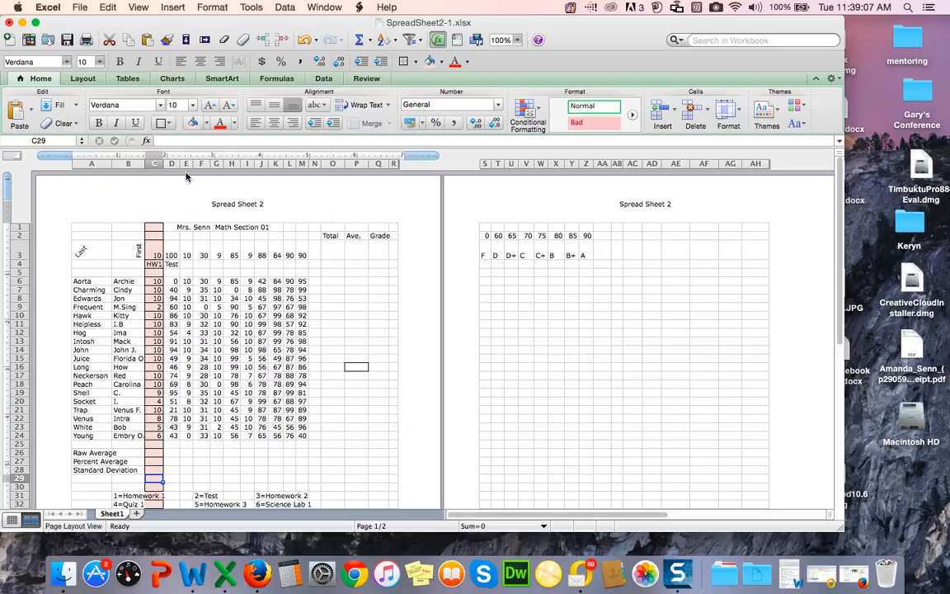
click(196, 470)
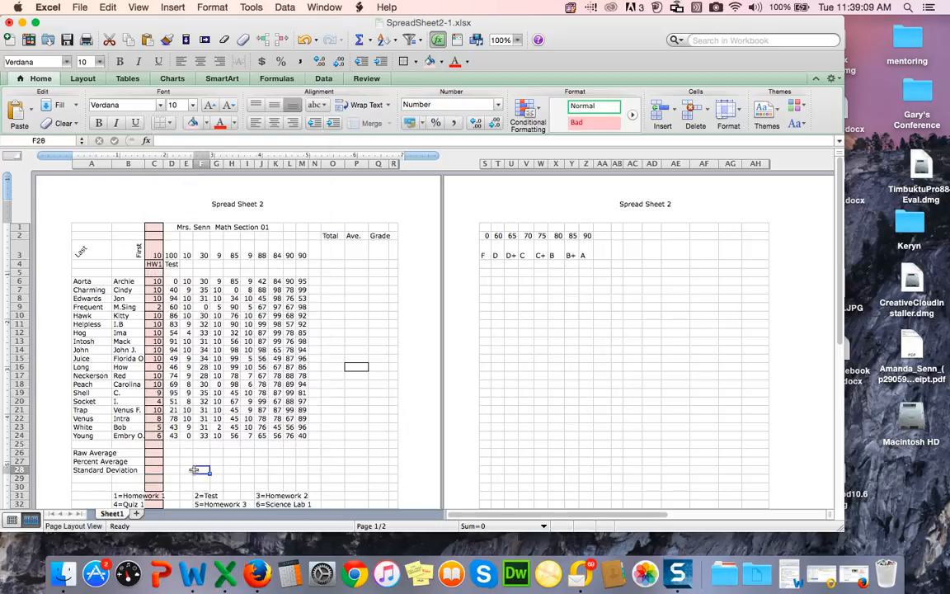
Step: Remove all borders from cell C29
click(154, 478)
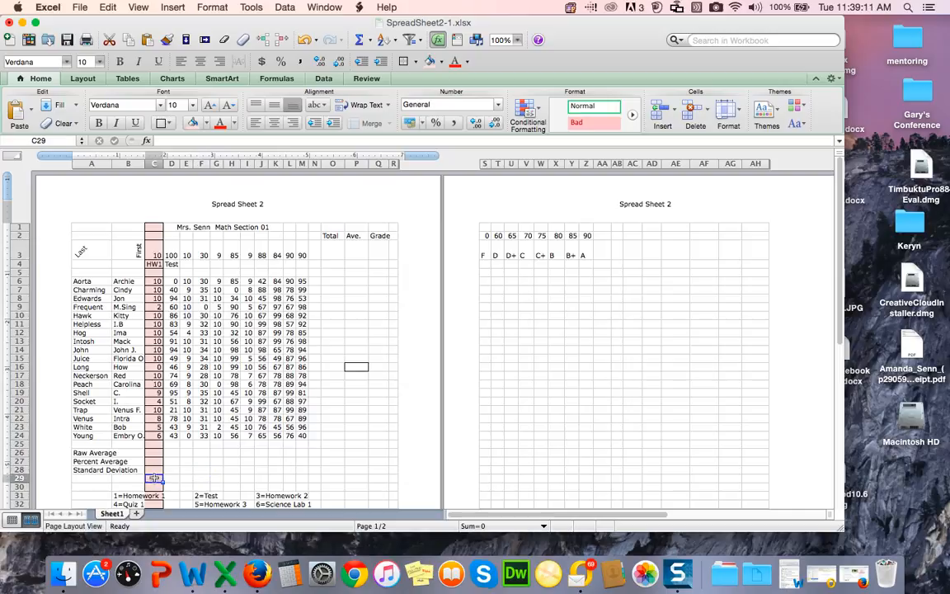
click(171, 123)
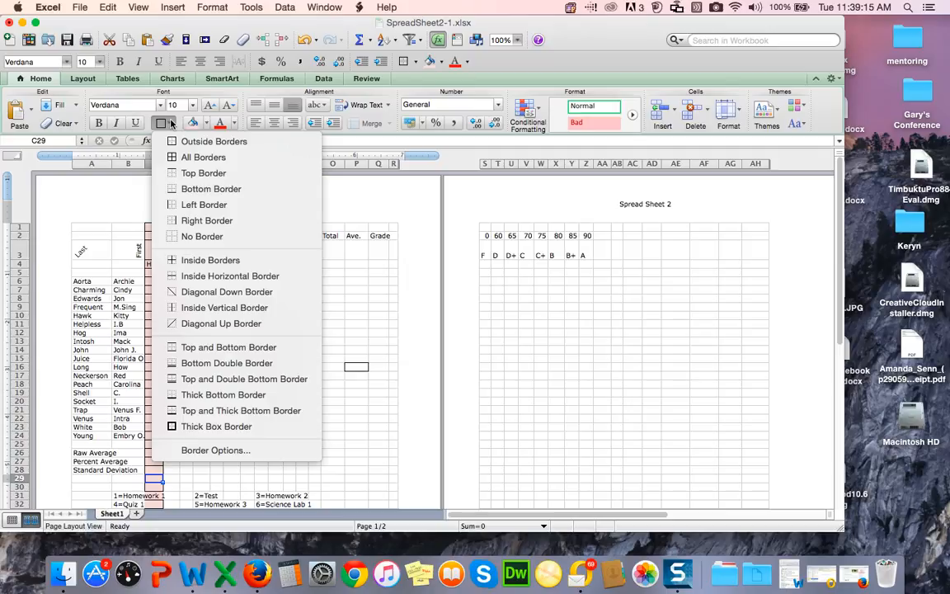
click(194, 237)
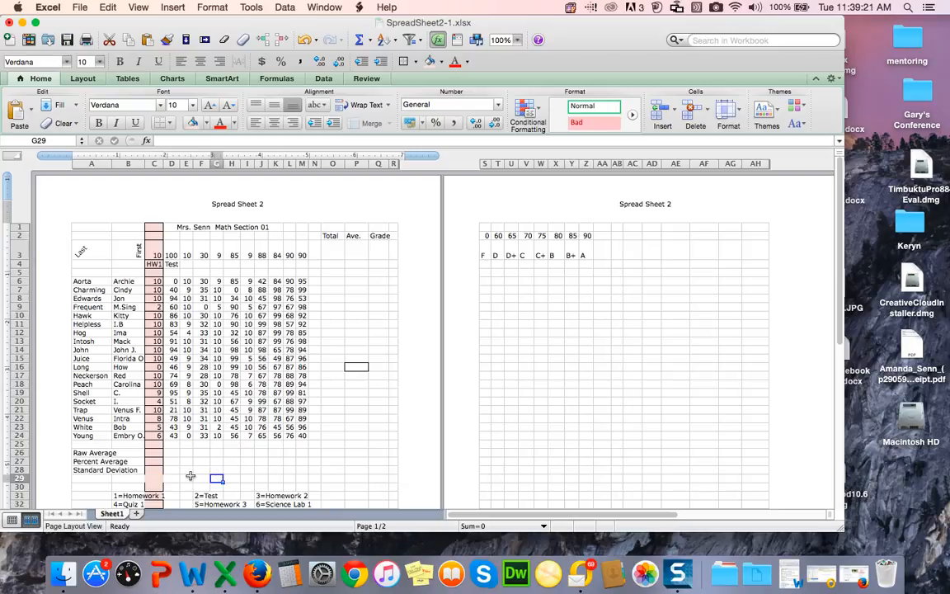
Step: Add a bottom border to cell C28
click(156, 471)
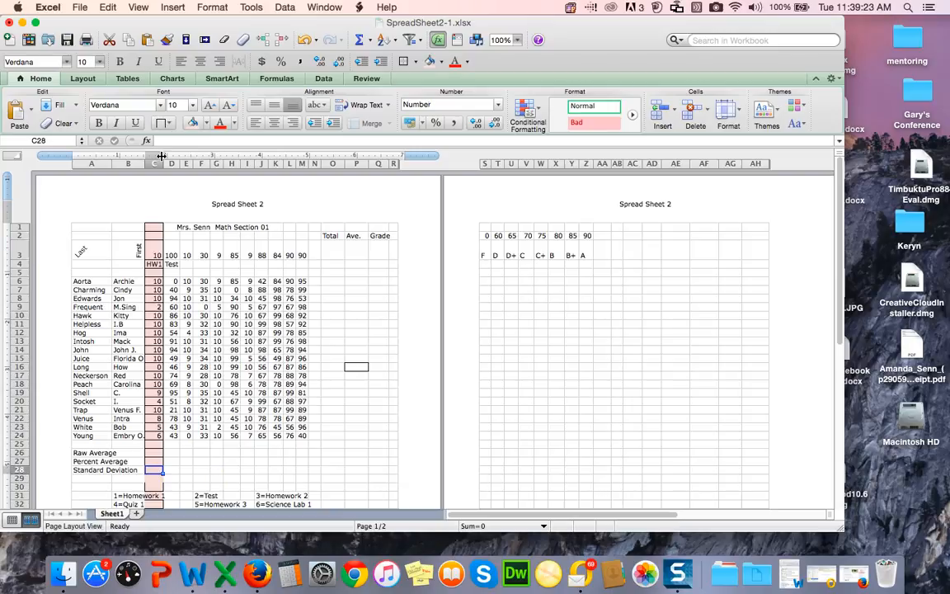
click(168, 123)
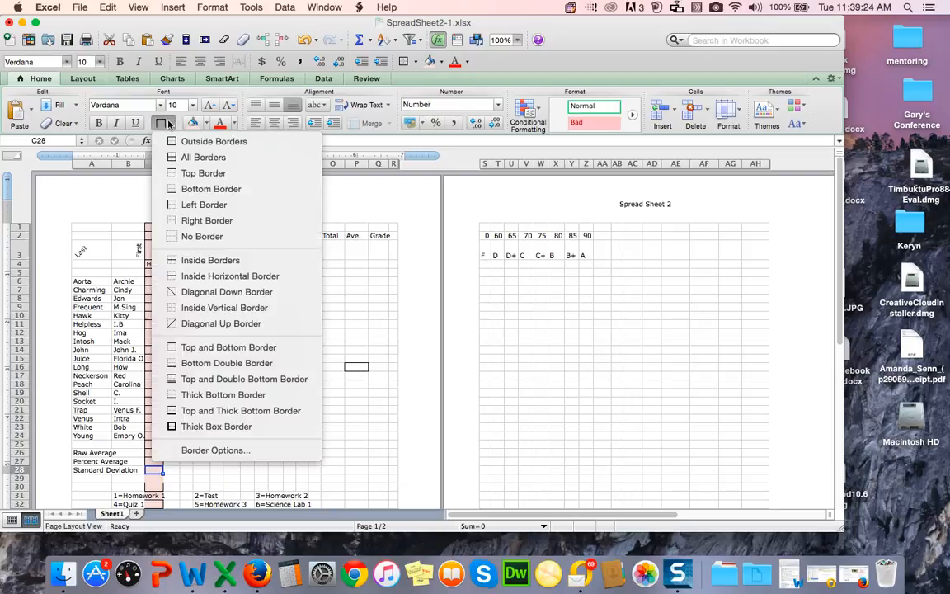
click(192, 190)
scroll(208, 361, right, 3)
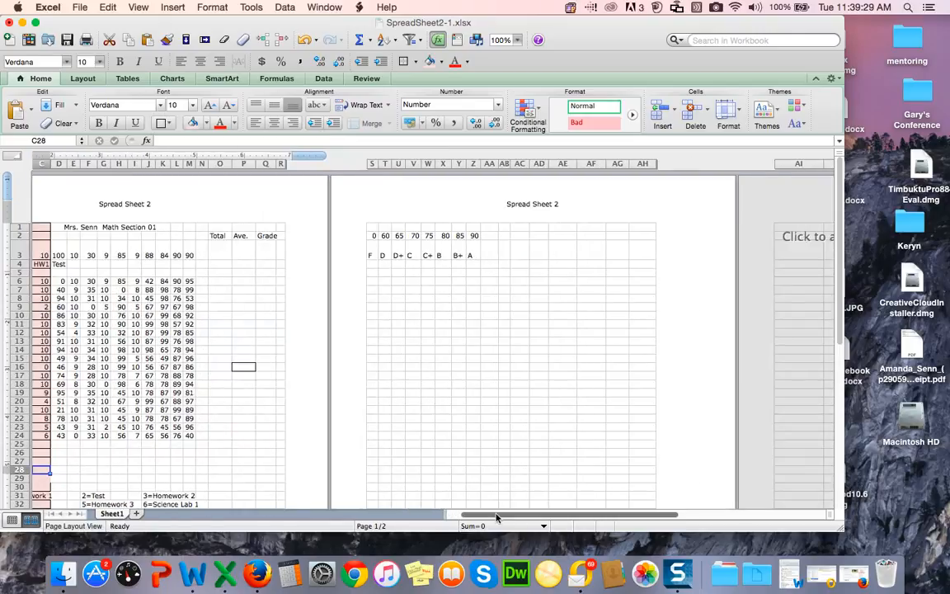
drag(496, 515, 447, 516)
click(235, 461)
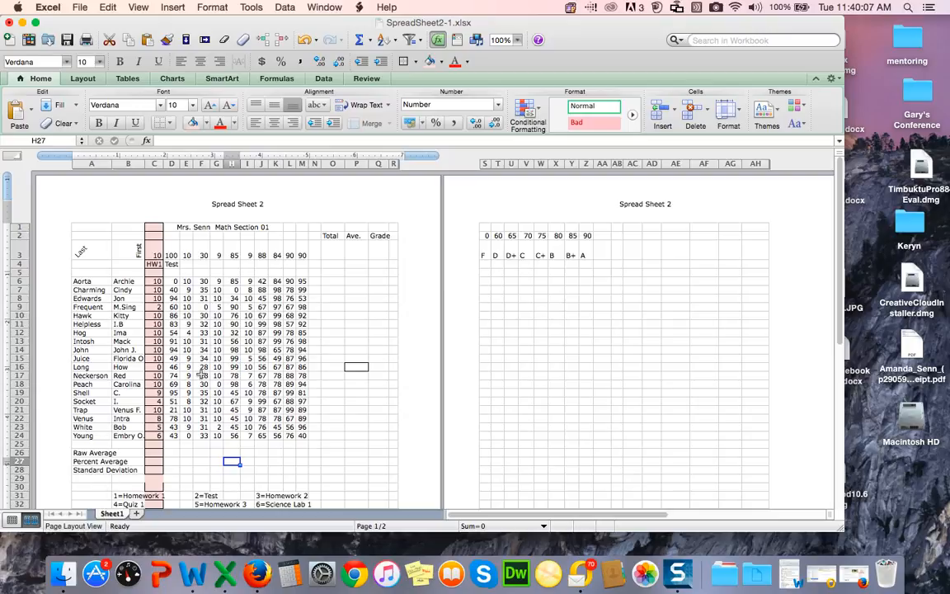
Step: Rename the gradebook worksheet as Grade
double_click(114, 514)
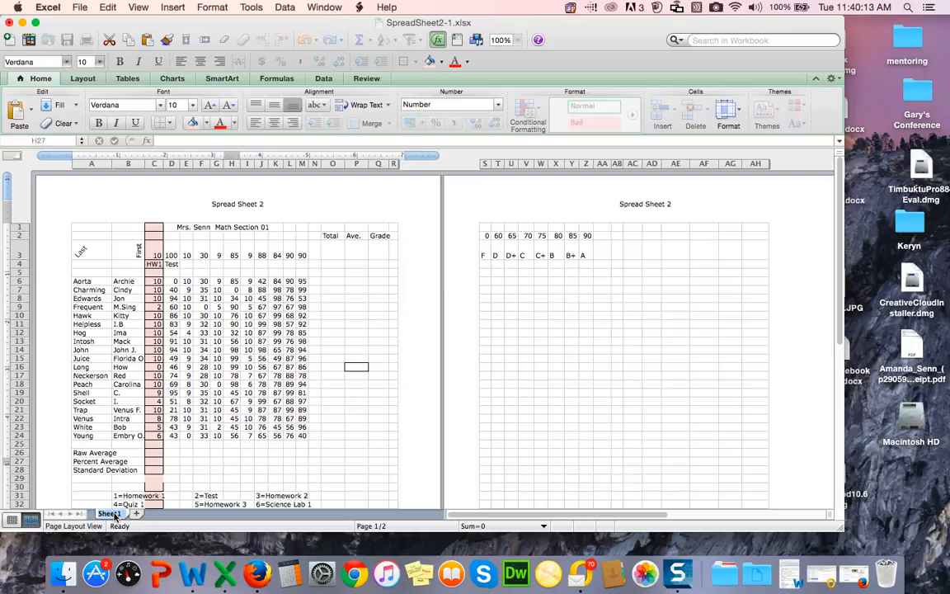
text(Grade)
key(Return)
Step: Add a new worksheet and merge cells E1 through H2 on it into a single cell
click(139, 514)
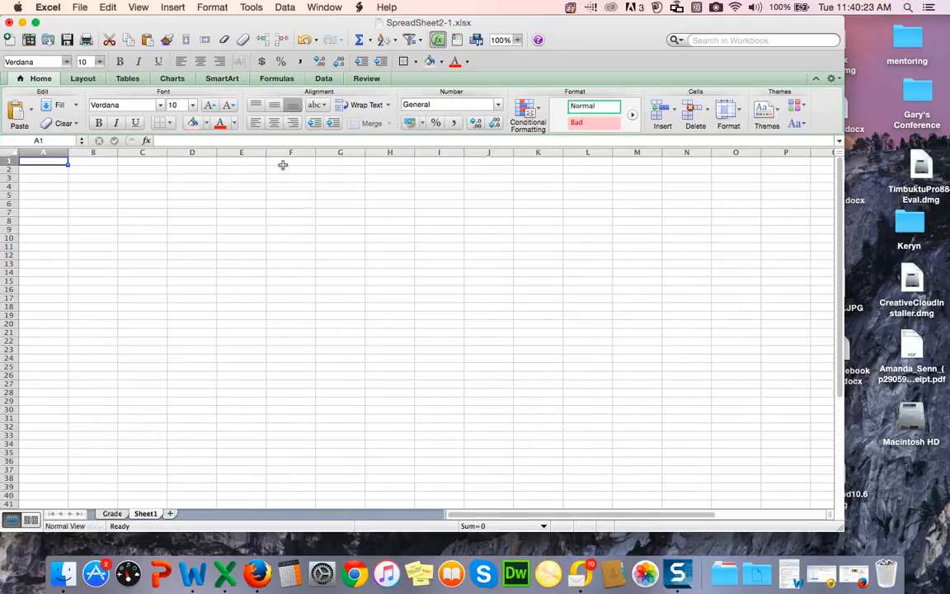
click(249, 160)
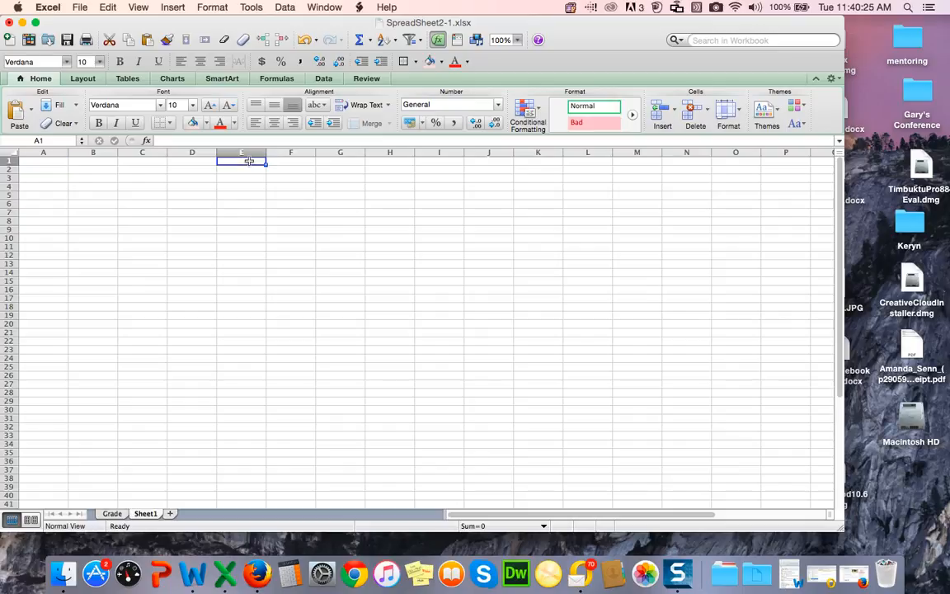
drag(249, 161, 256, 170)
drag(326, 168, 383, 167)
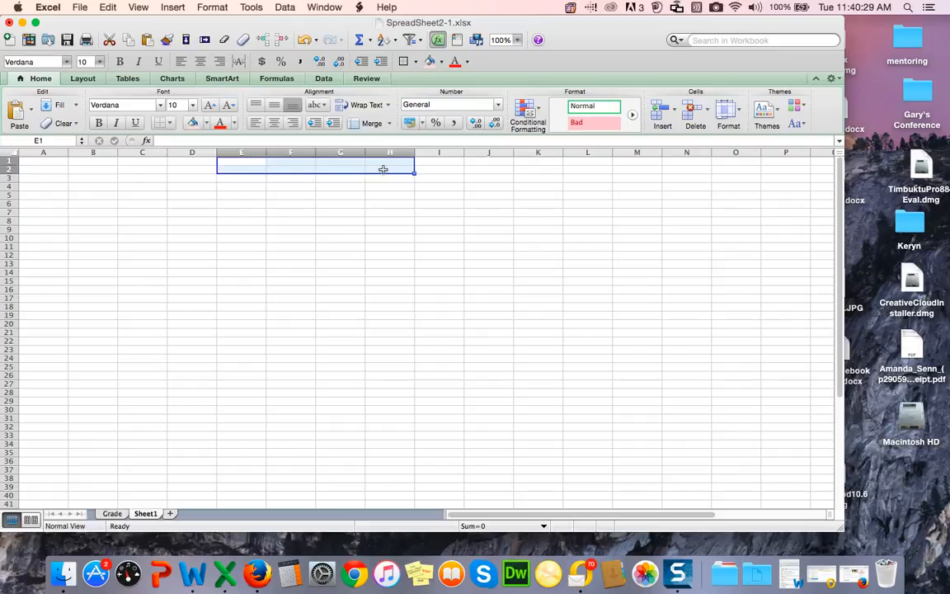
click(210, 8)
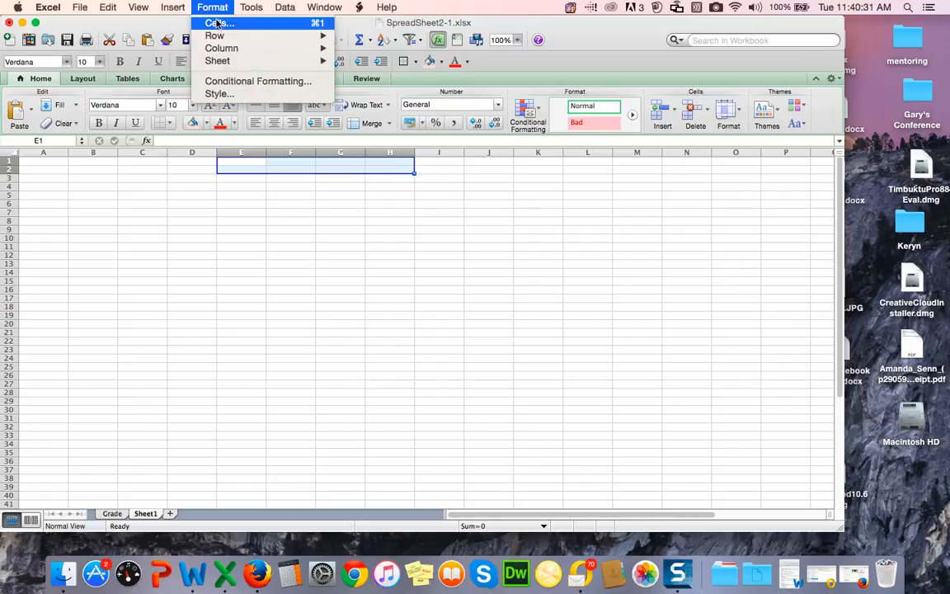
click(219, 25)
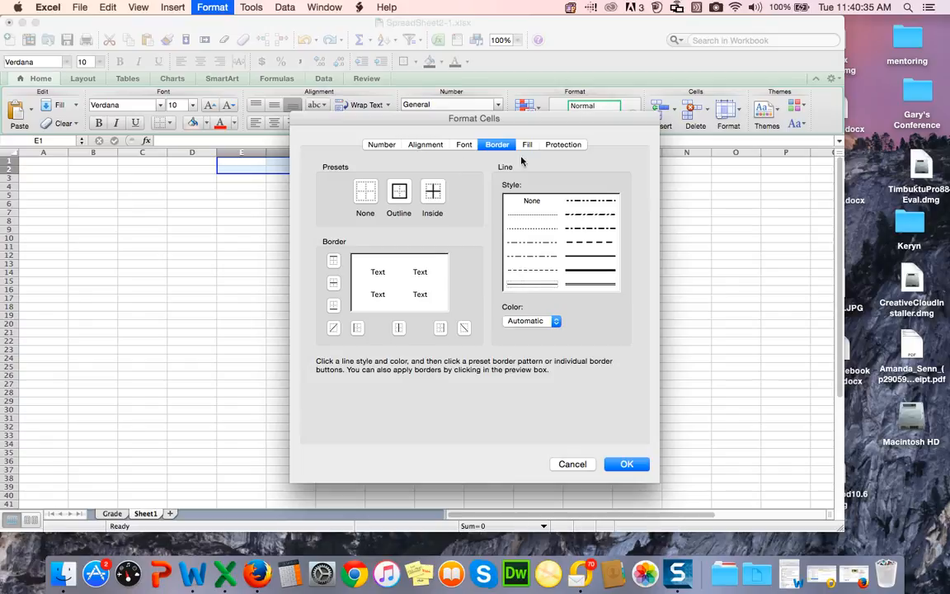
click(424, 146)
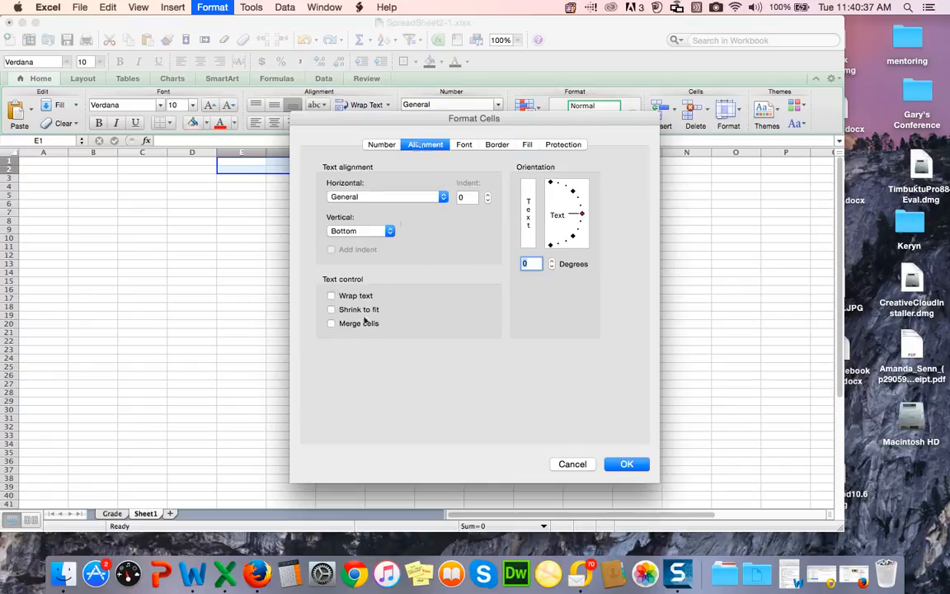
click(332, 324)
click(625, 465)
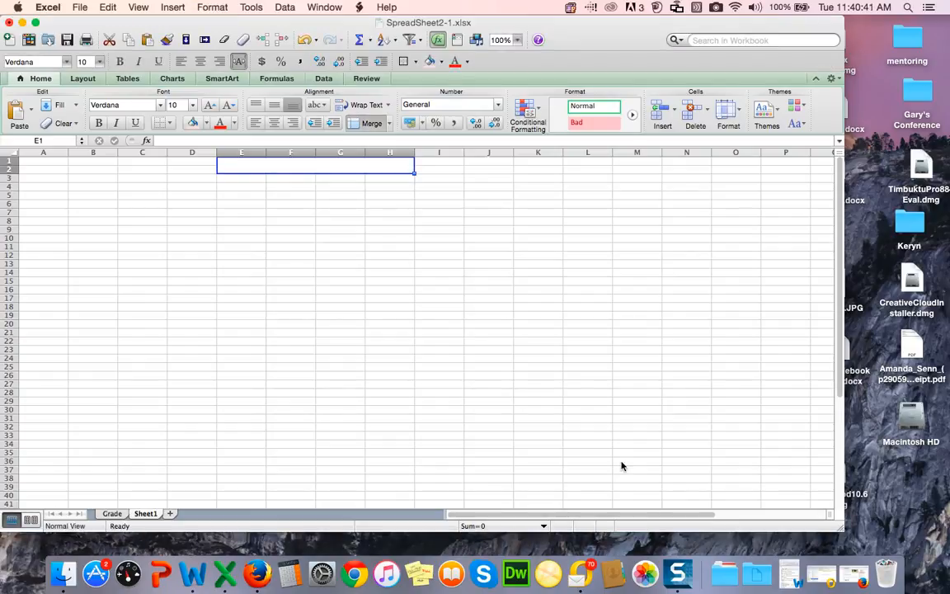
Step: Enter the title Attendance Fall 2015 in the merged cell
click(183, 140)
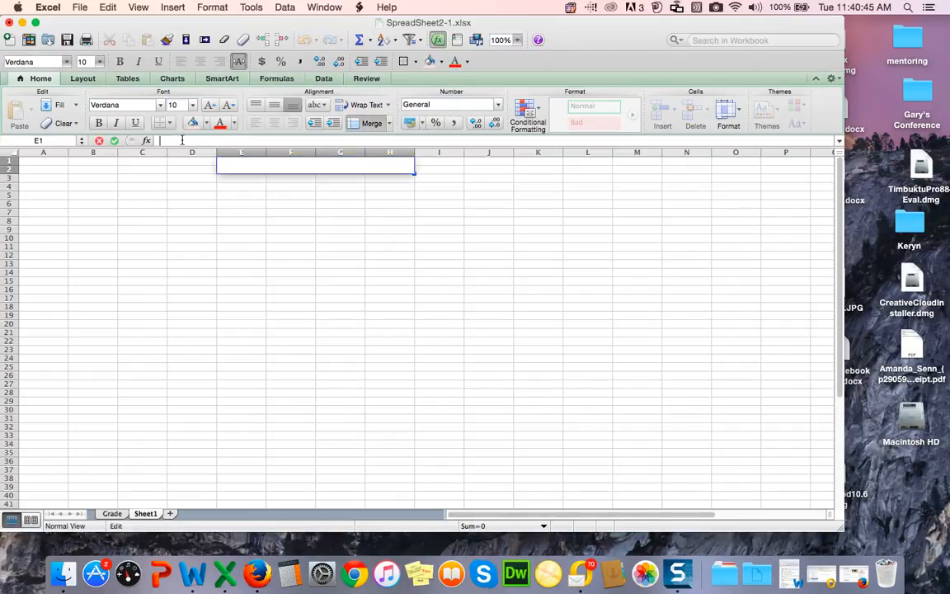
text(Atte)
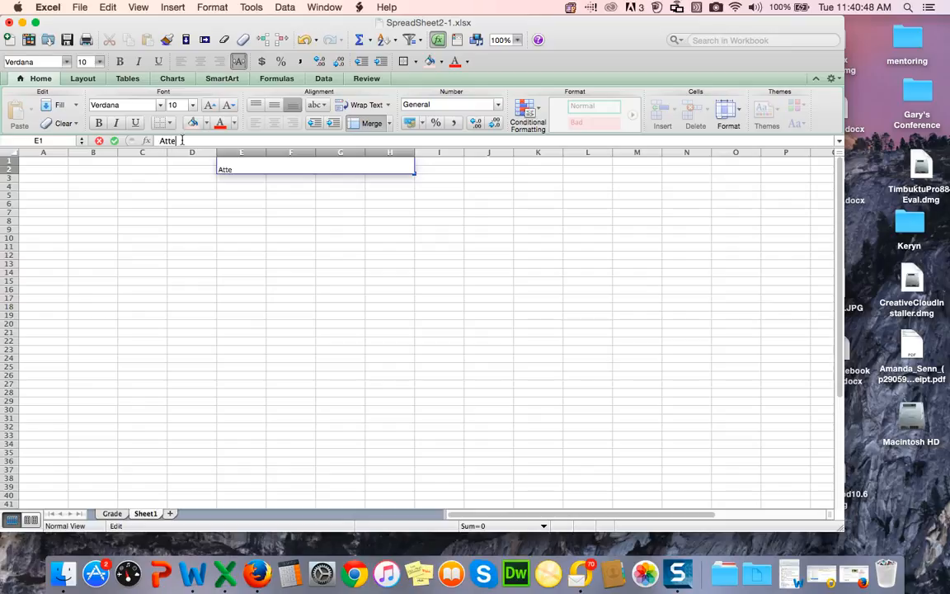
text(ndance Fall 2015)
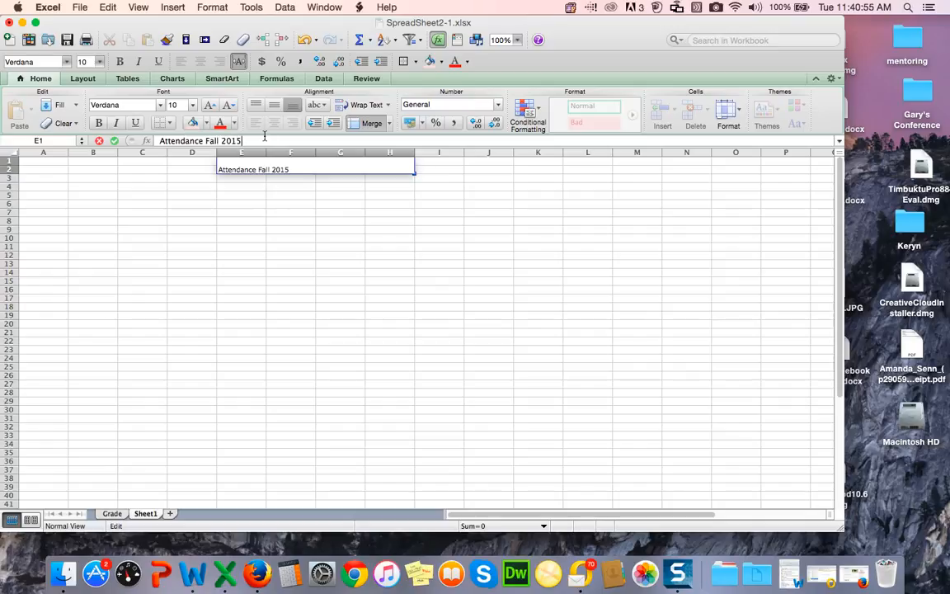
click(334, 205)
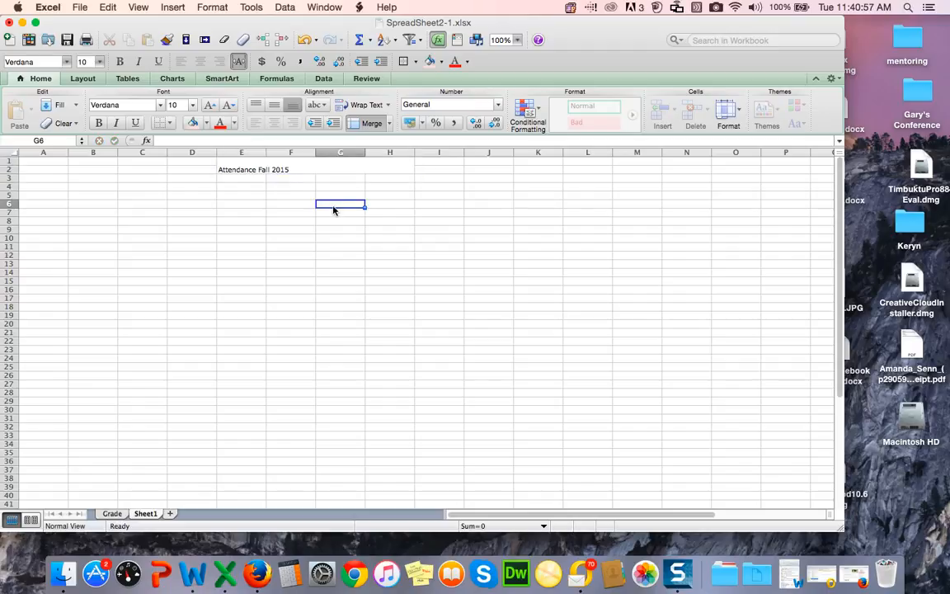
Step: Center the Attendance Fall 2015 title horizontally and vertically within the merged cell
drag(268, 169, 396, 170)
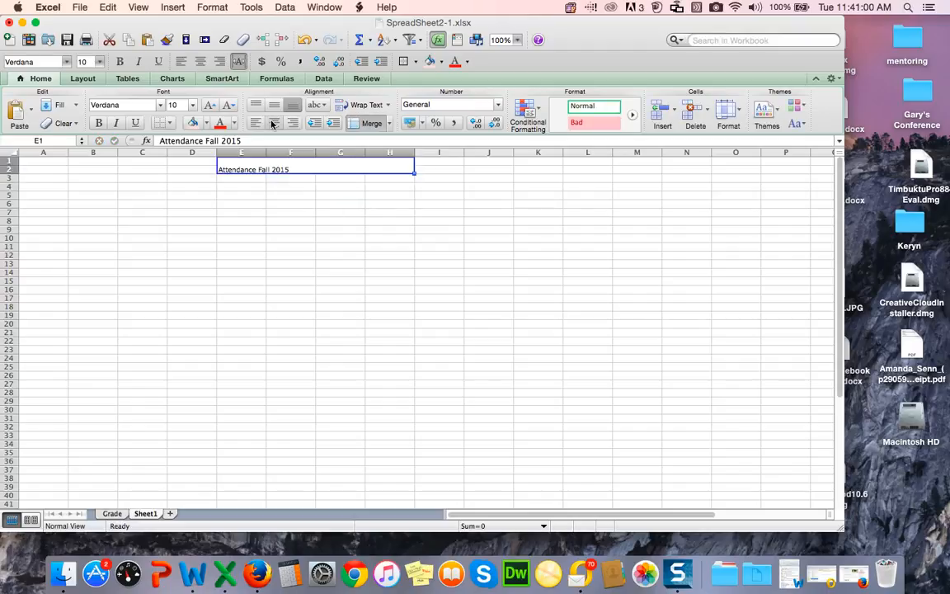
click(273, 124)
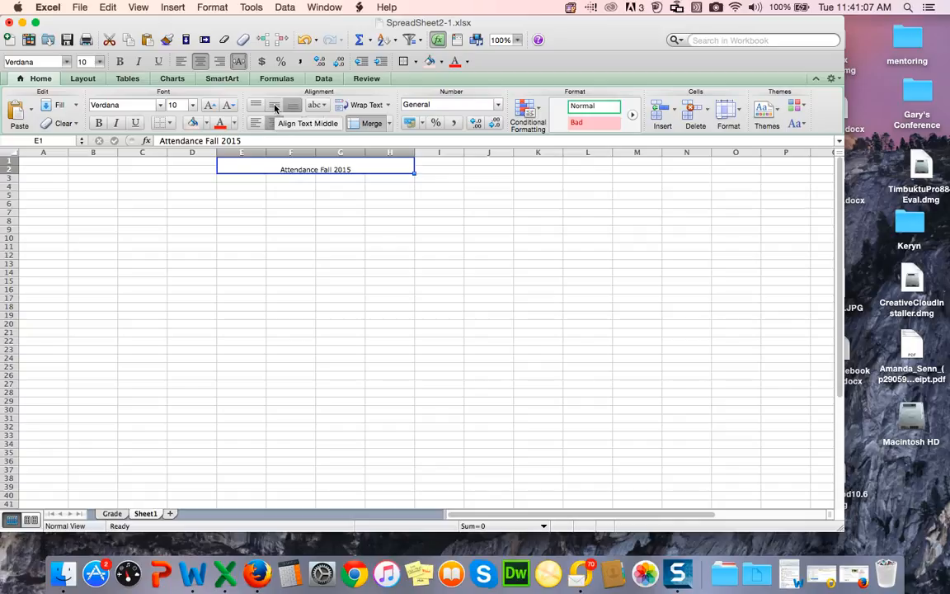
click(275, 108)
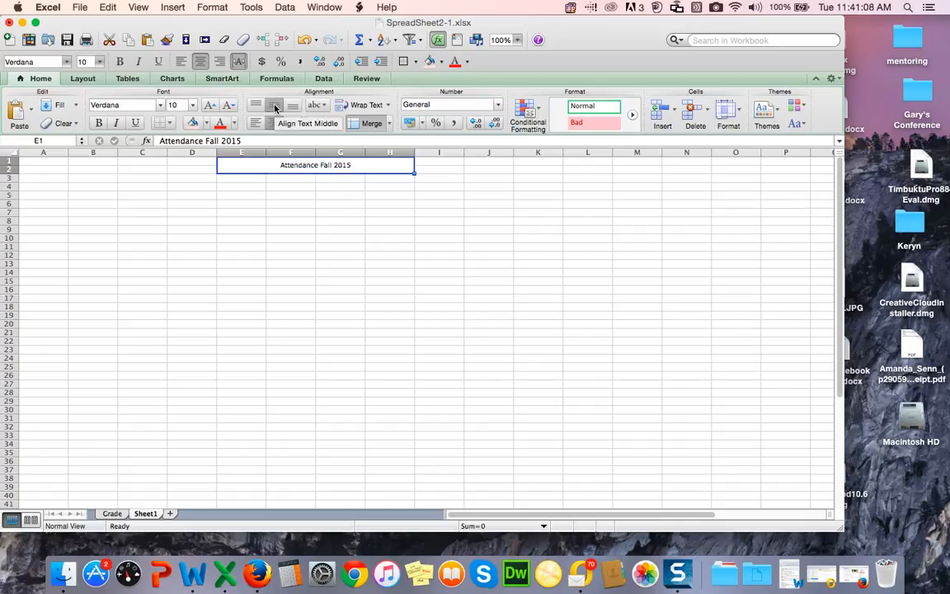
click(305, 204)
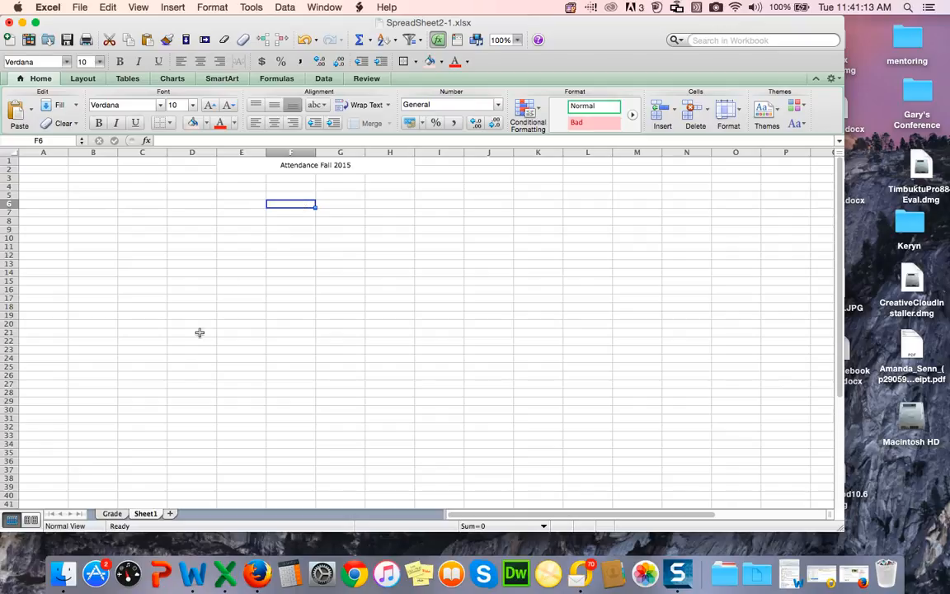
Step: Rename the new worksheet as Attendance
double_click(144, 514)
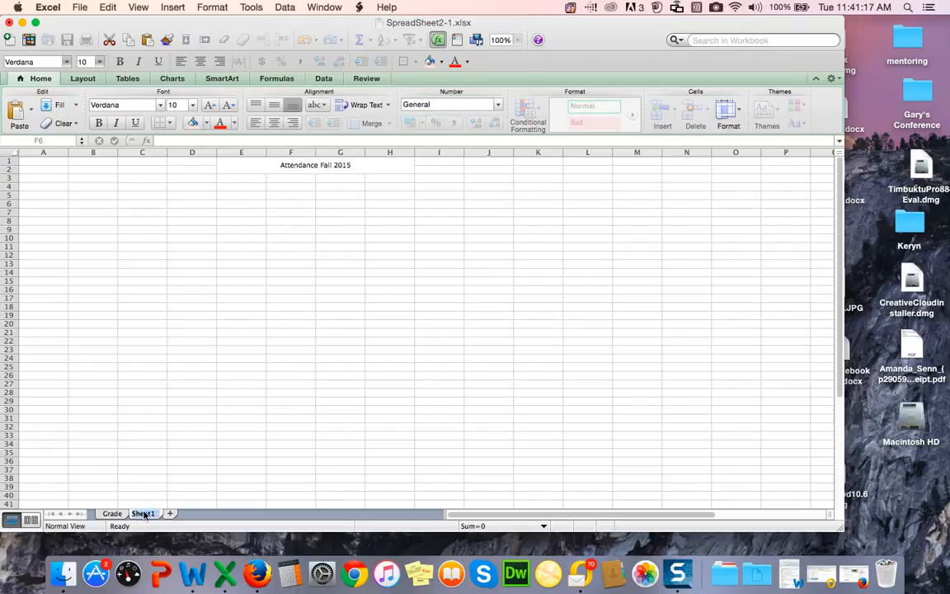
text(Attendance)
click(241, 452)
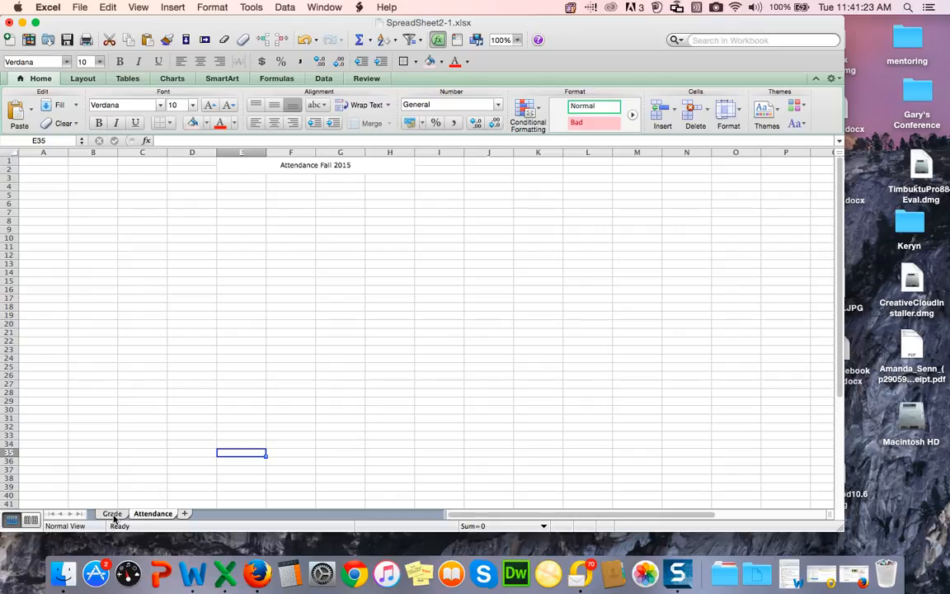
Step: Switch between the Grade and Attendance sheets, ending on the Grade sheet
click(112, 514)
click(154, 514)
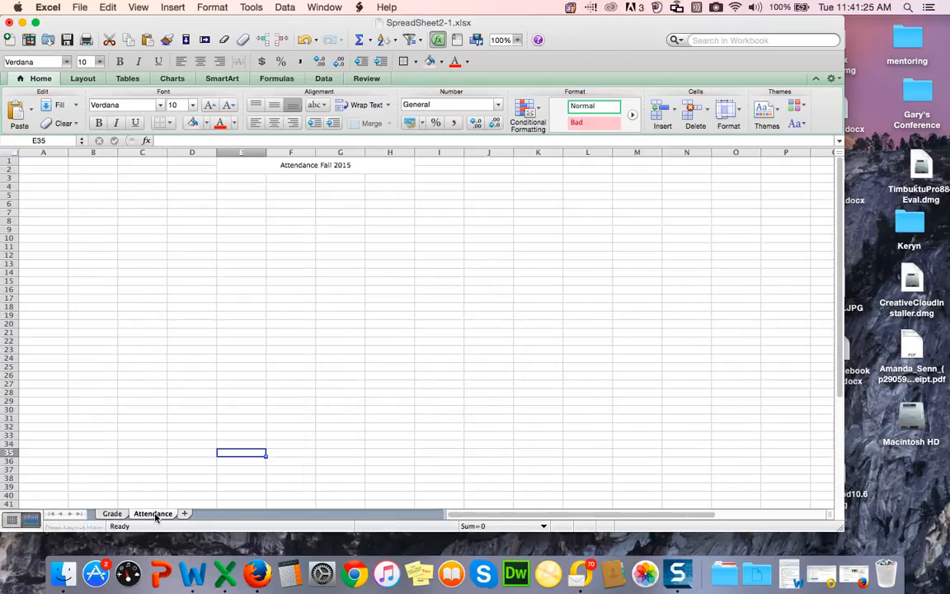
click(113, 514)
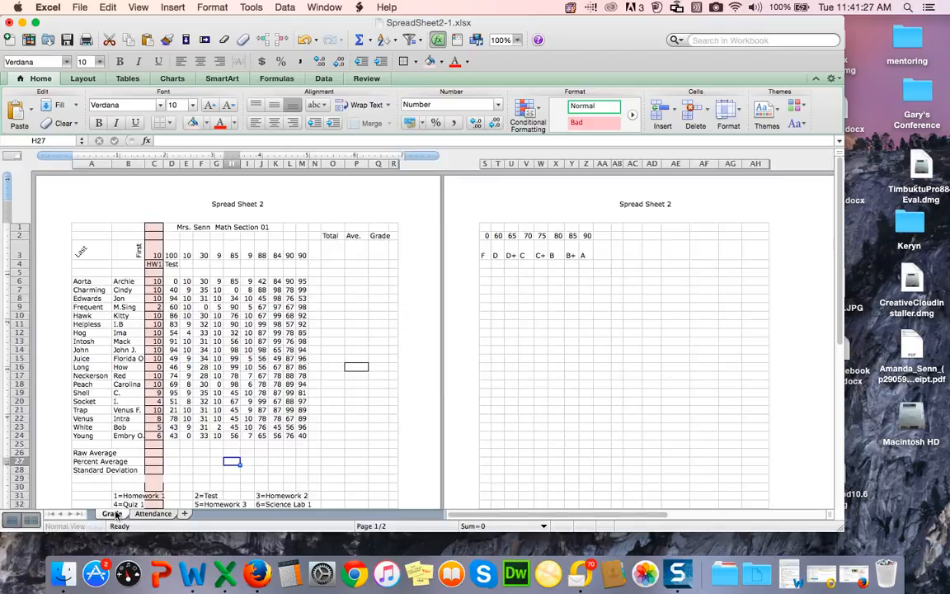